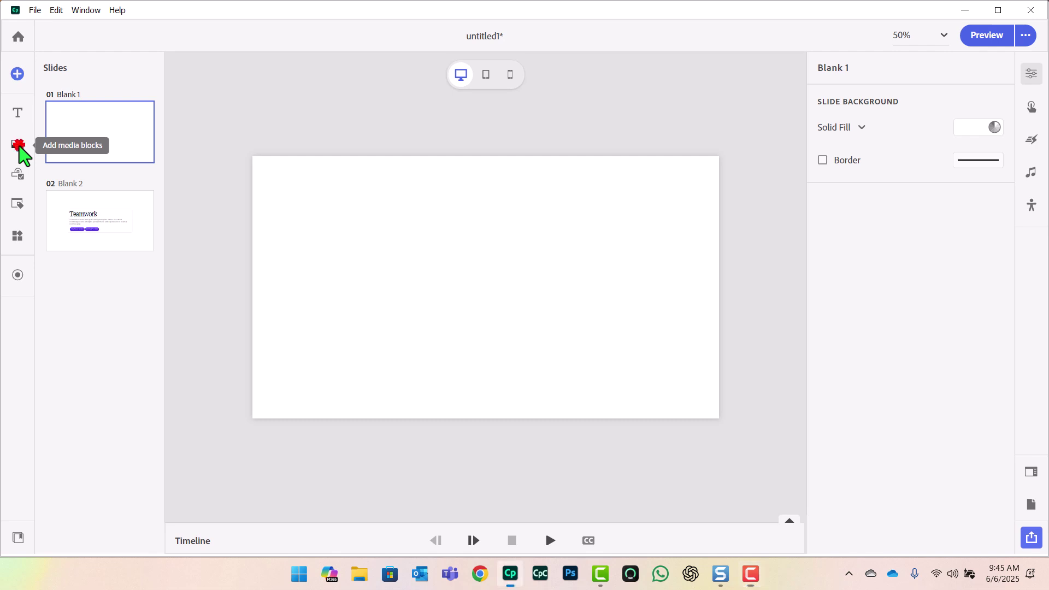
Insert a Slide video block with the sample office clip onto slide 1
click(20, 147)
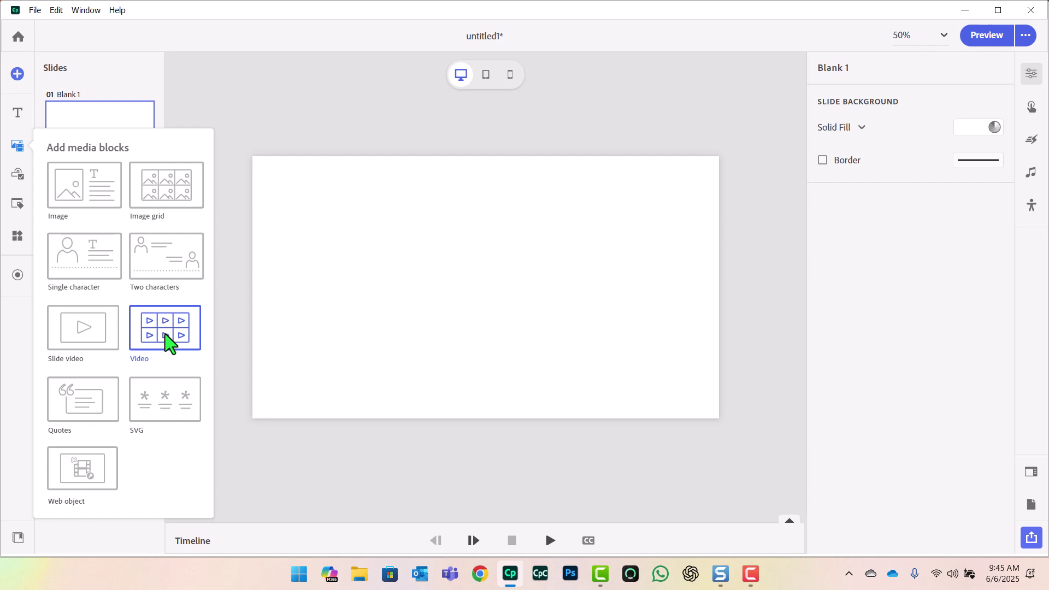
click(88, 336)
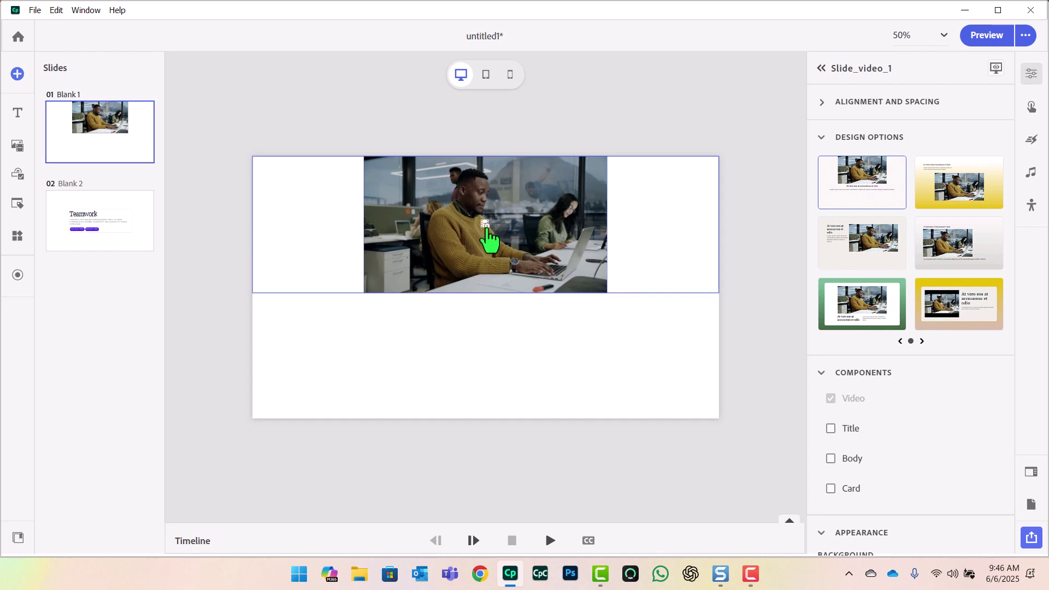
Swap the block's sample clip for Video Example2.mp4 from the computer
click(487, 229)
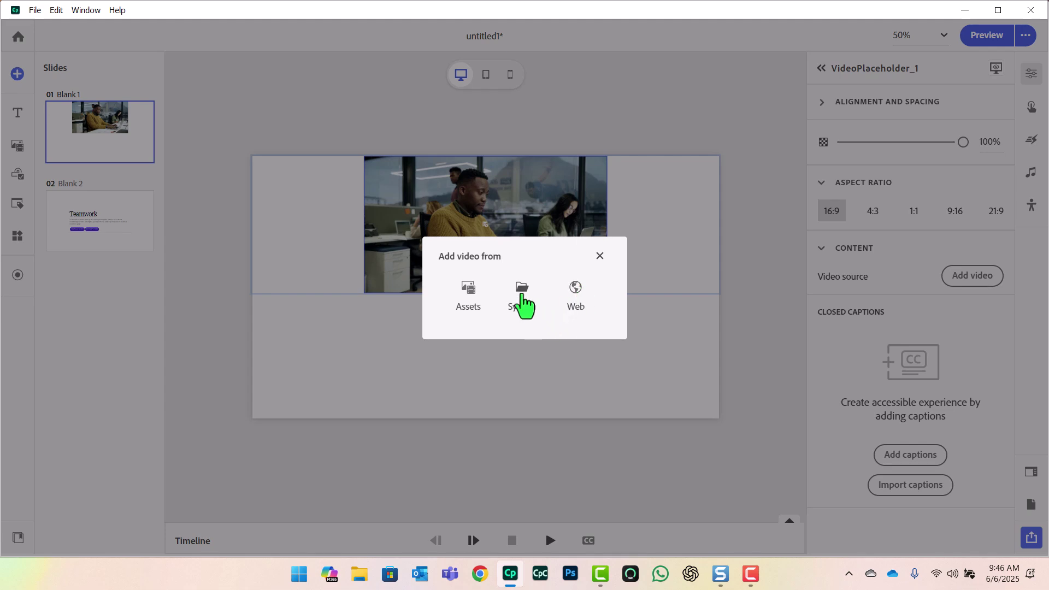
click(523, 296)
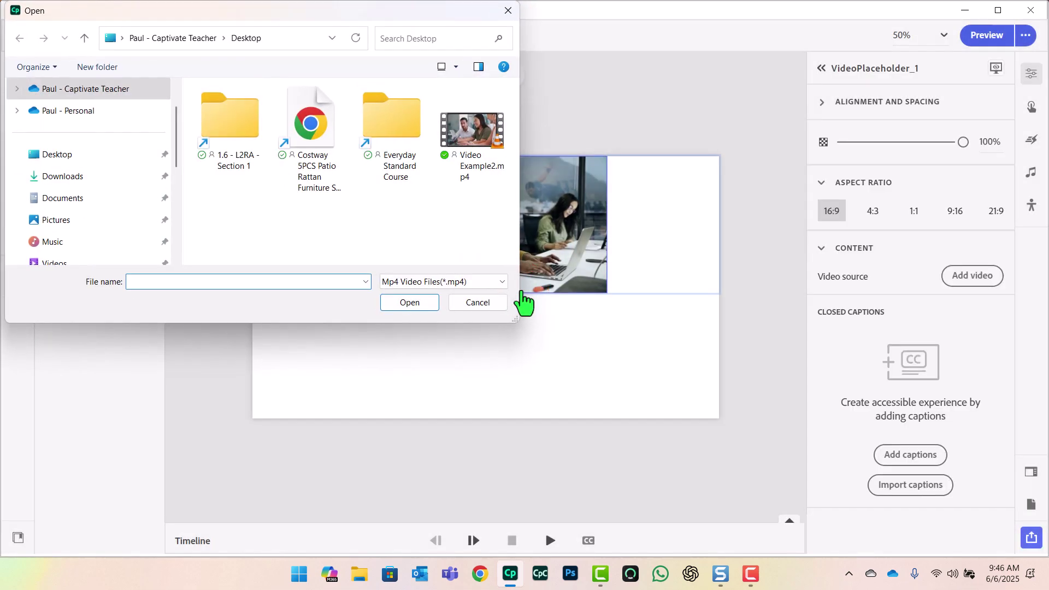
click(480, 141)
click(427, 307)
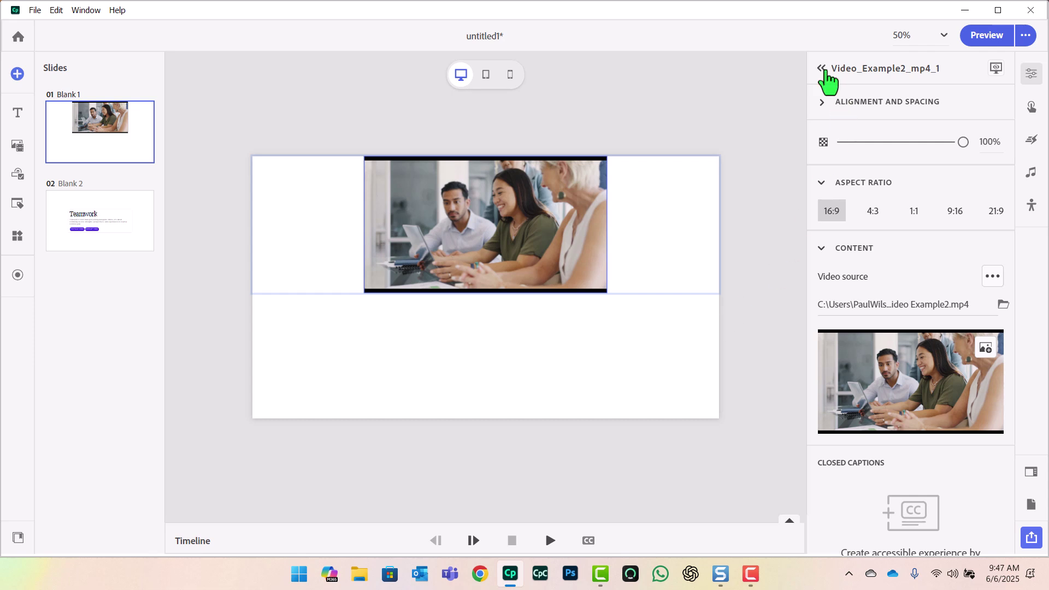
Give the Blank 1 slide a dark navy solid-fill background, then reselect the video block
click(822, 69)
click(822, 68)
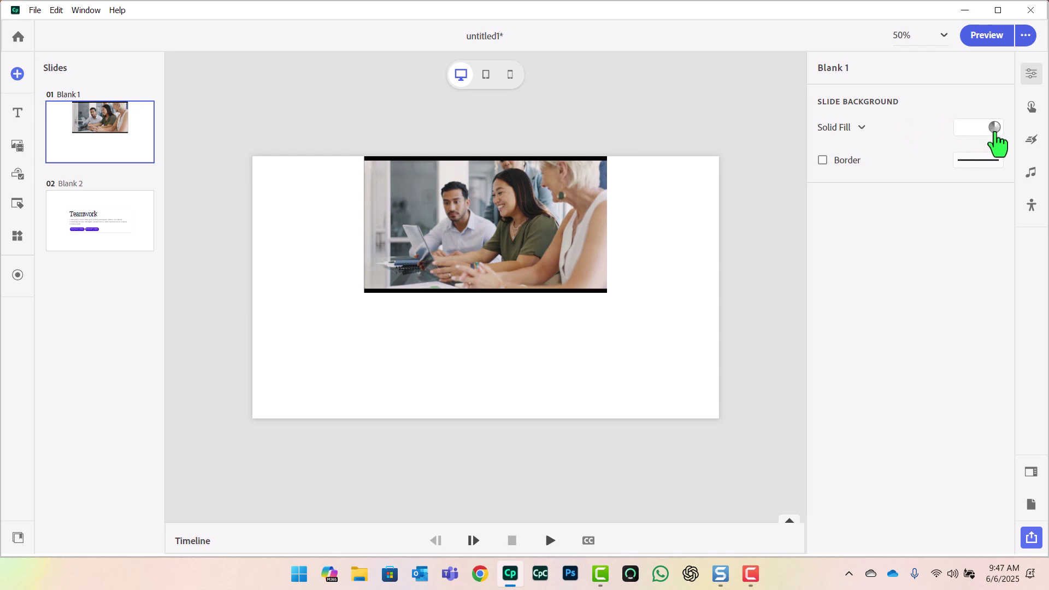
click(978, 129)
click(882, 228)
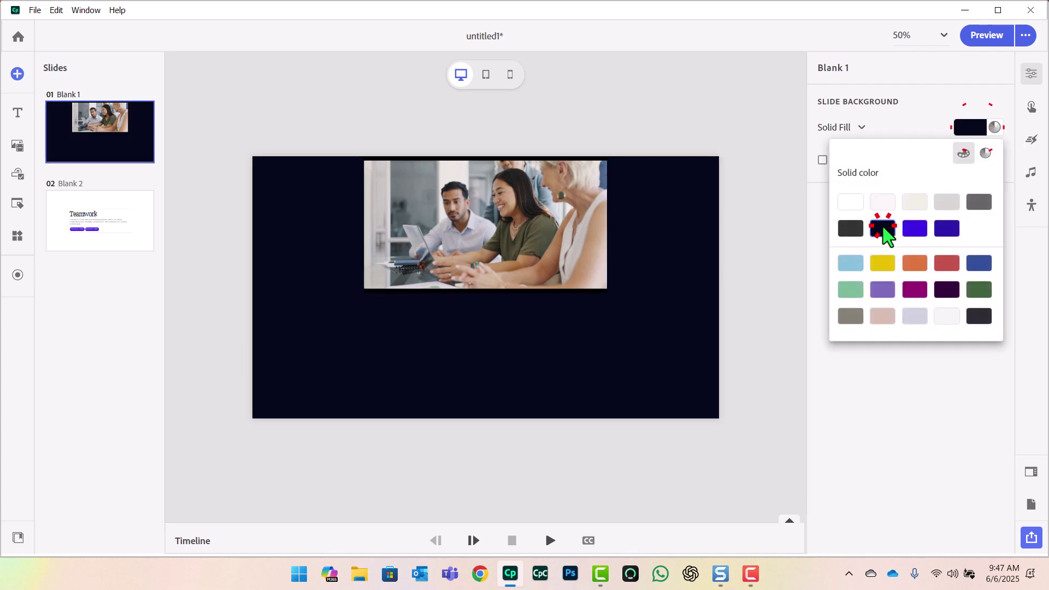
click(923, 132)
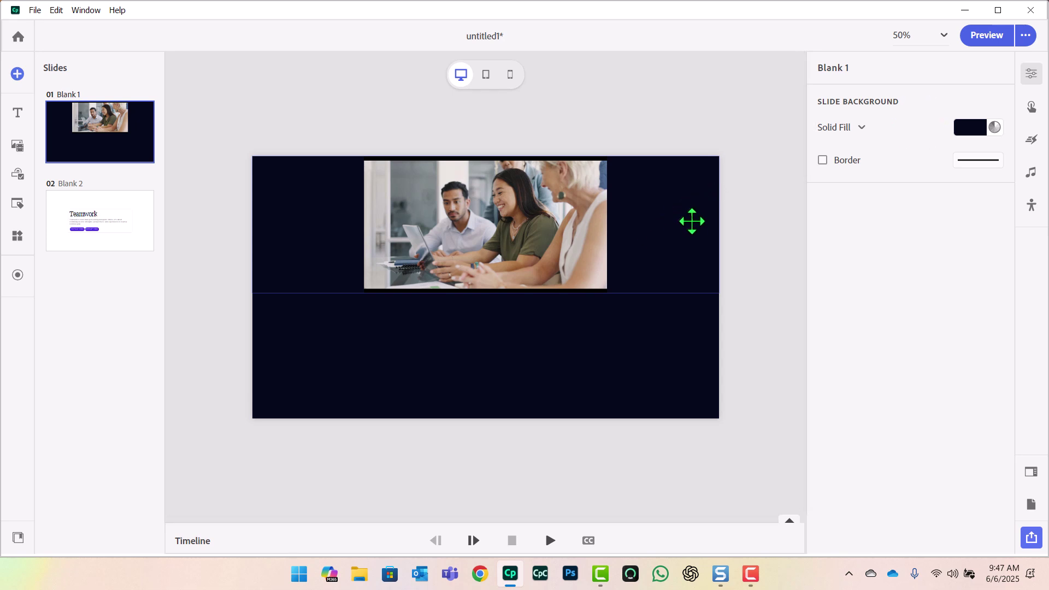
click(669, 227)
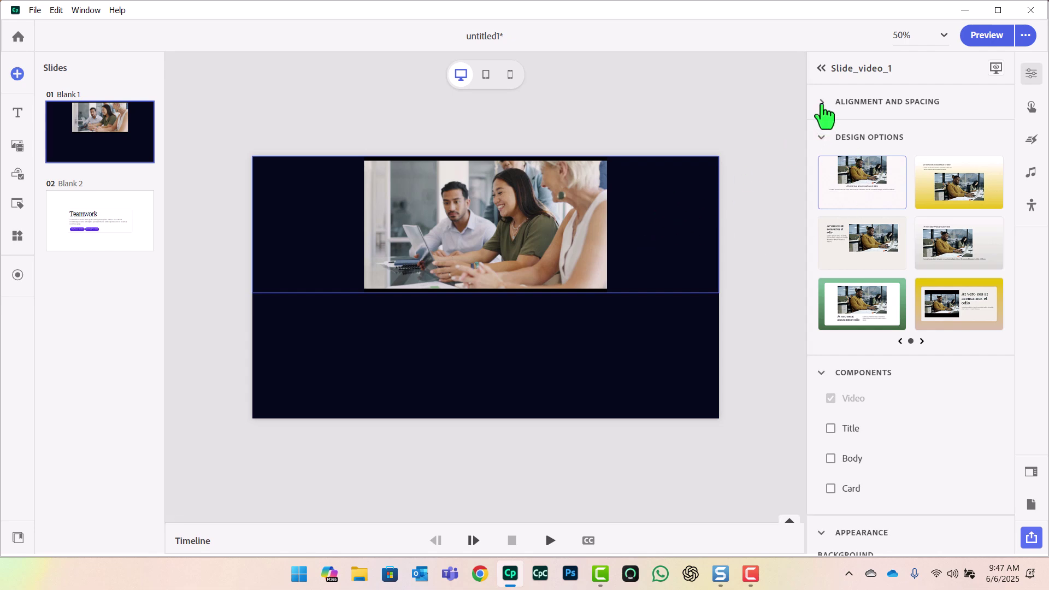
Turn on Auto layout for the video block and set its content width to 100%
click(822, 102)
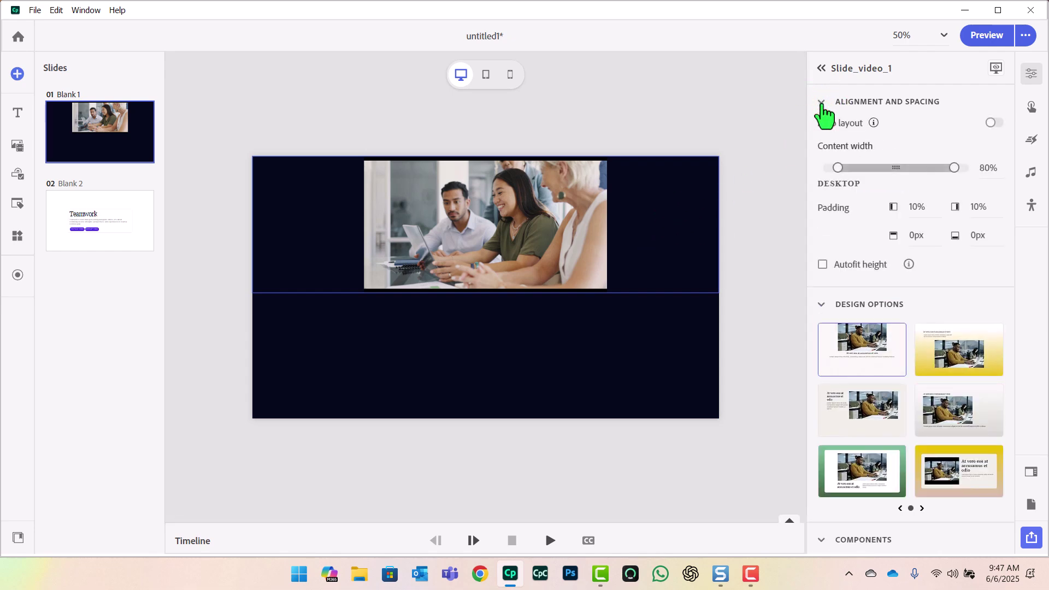
click(994, 124)
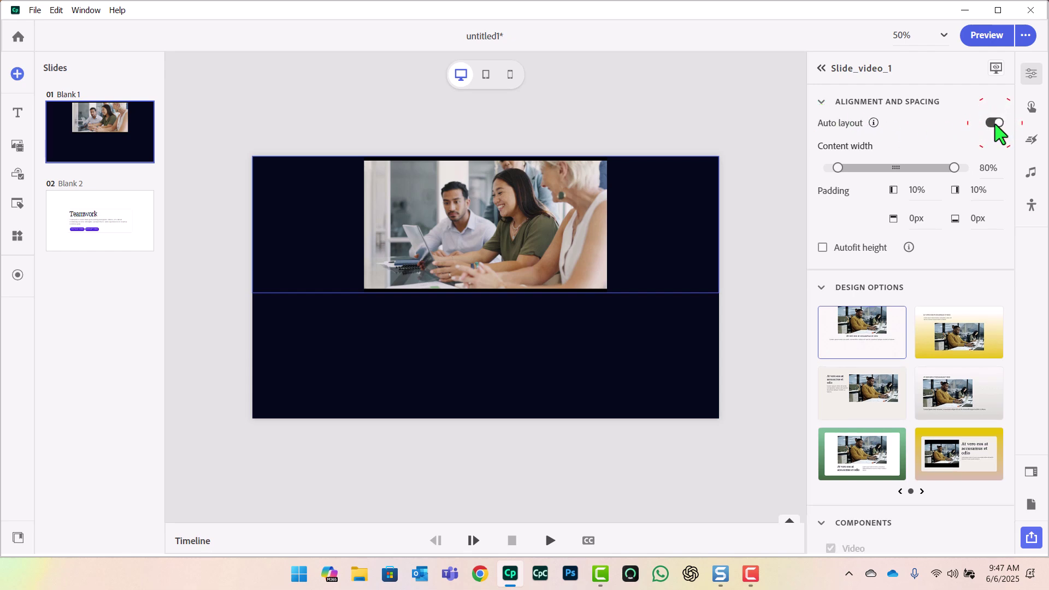
click(987, 169)
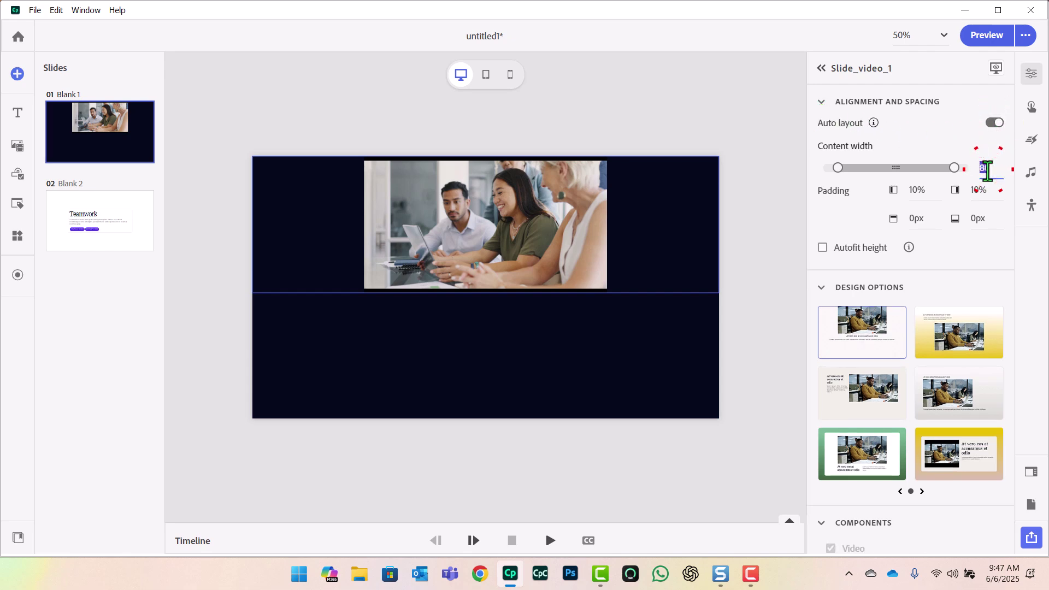
text(100)
key(Return)
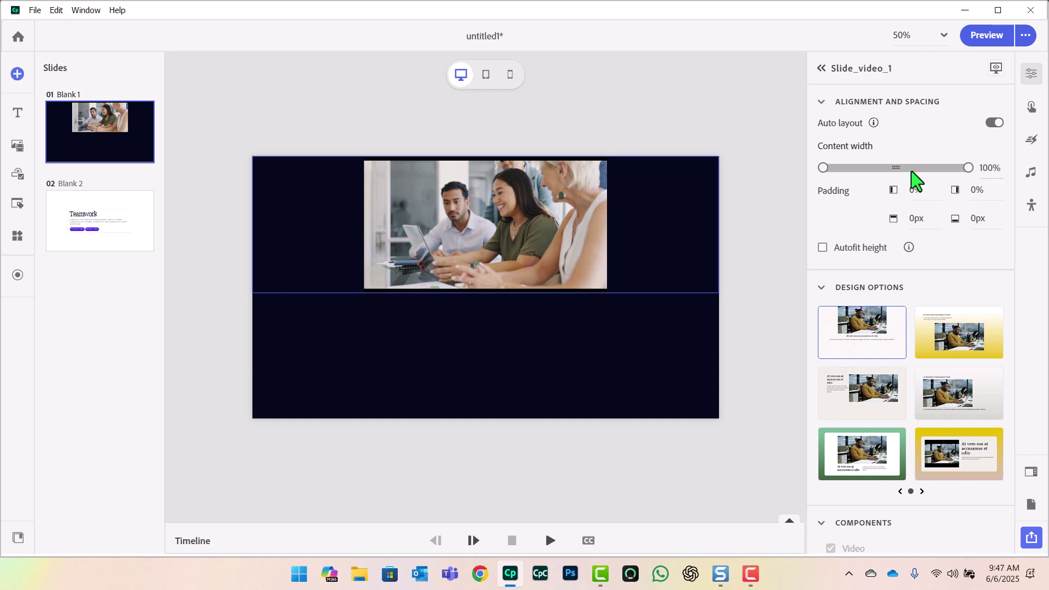
drag(632, 292, 649, 419)
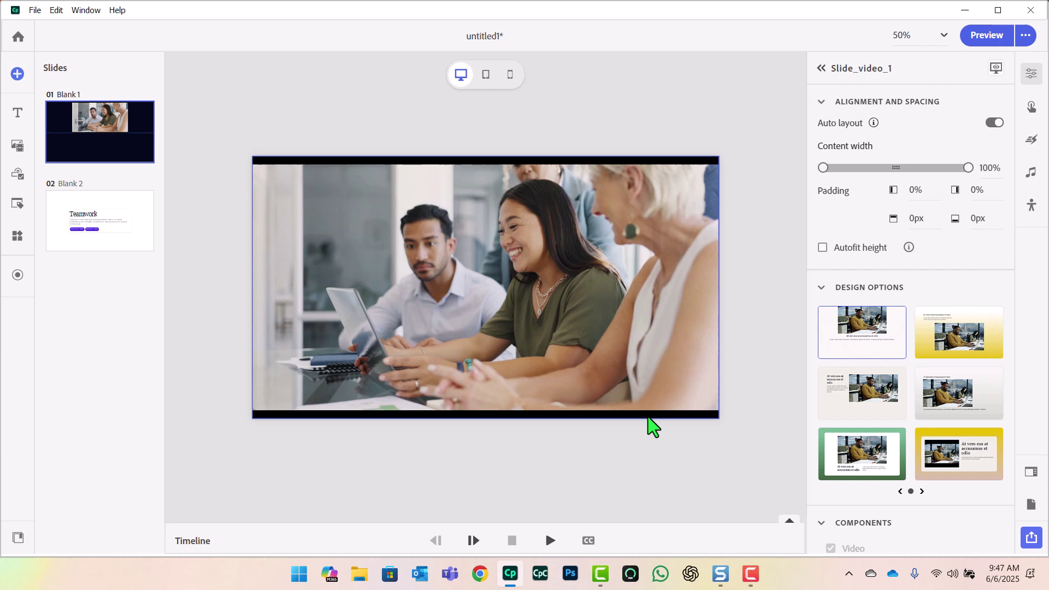
Enable Autofit height and check the block in Tablet, Mobile and Desktop views
click(824, 249)
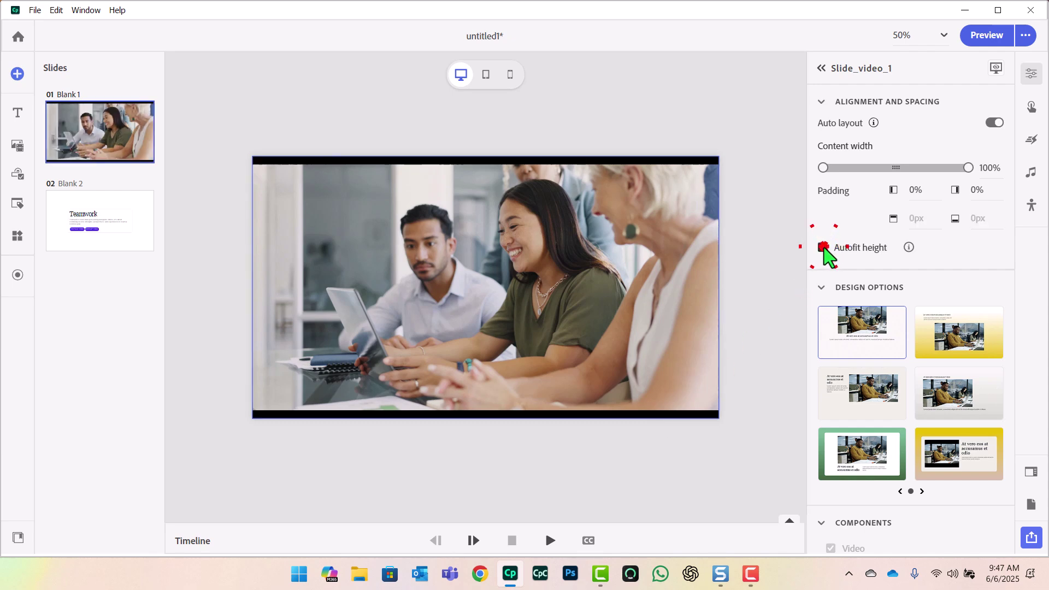
click(484, 75)
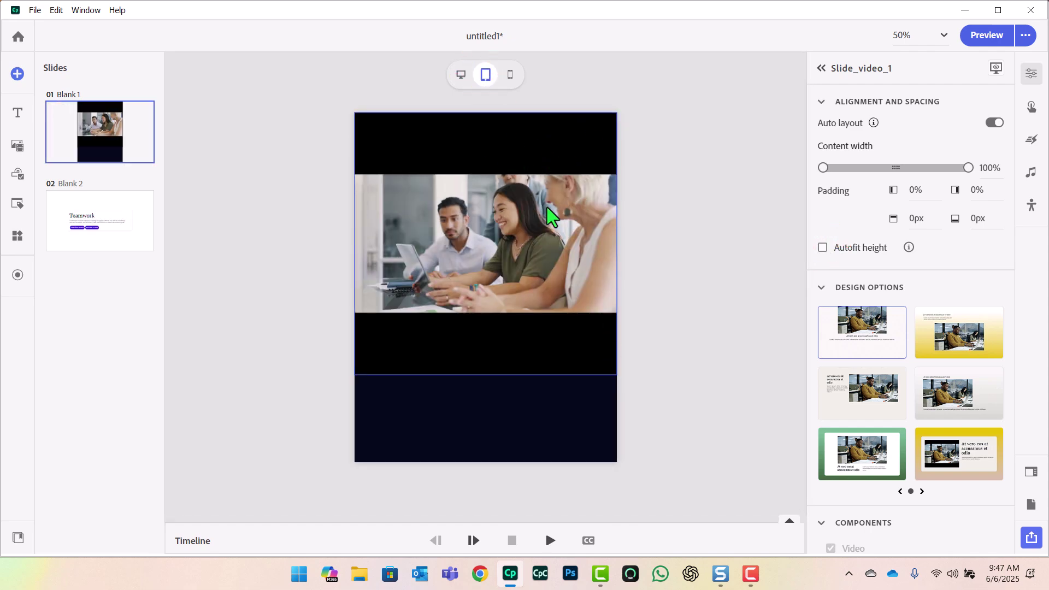
click(510, 75)
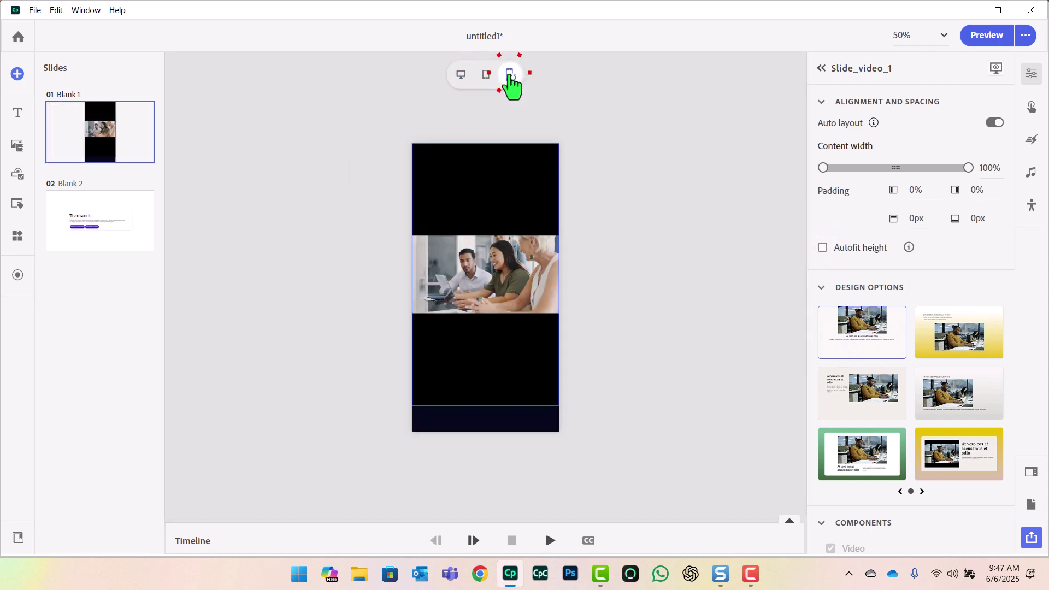
click(460, 75)
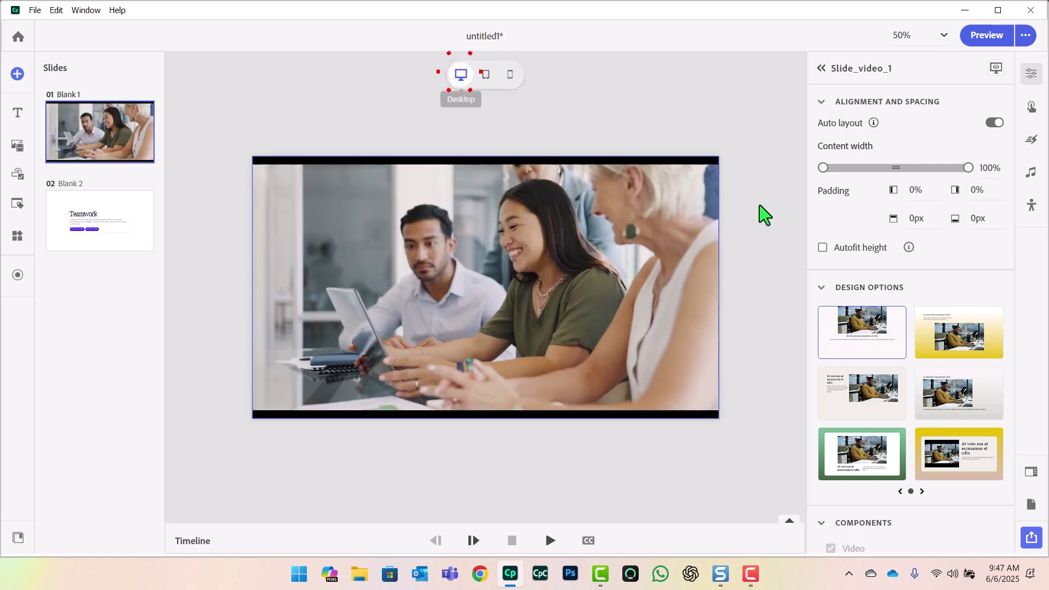
click(823, 248)
click(486, 75)
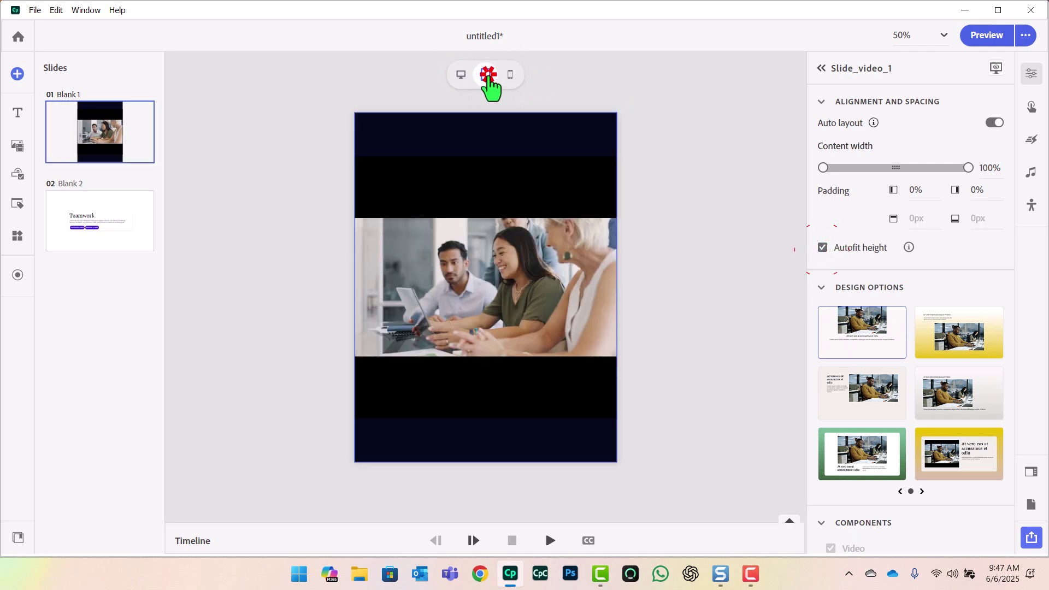
click(510, 76)
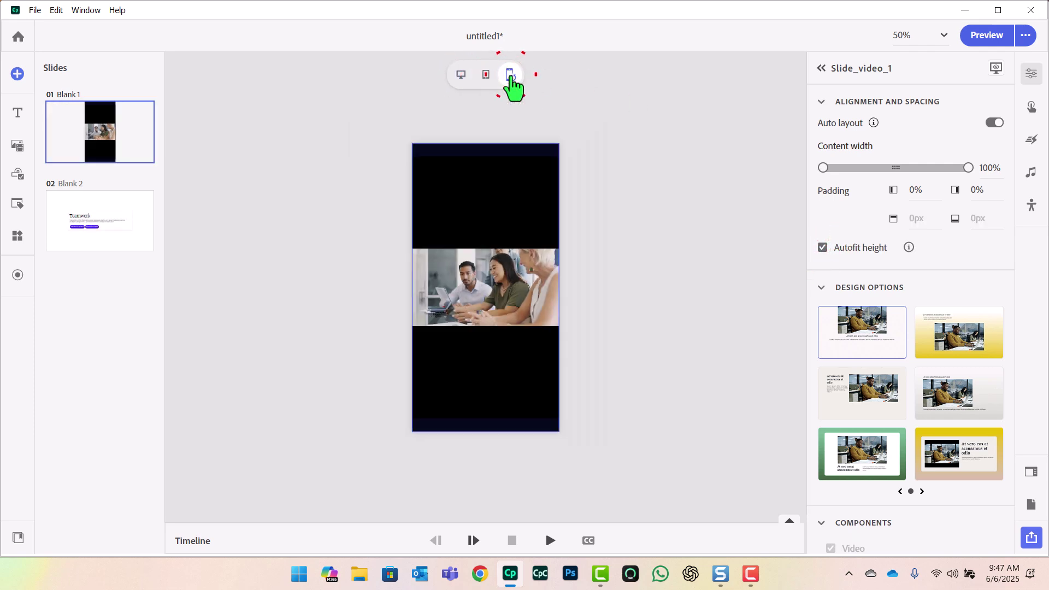
click(461, 79)
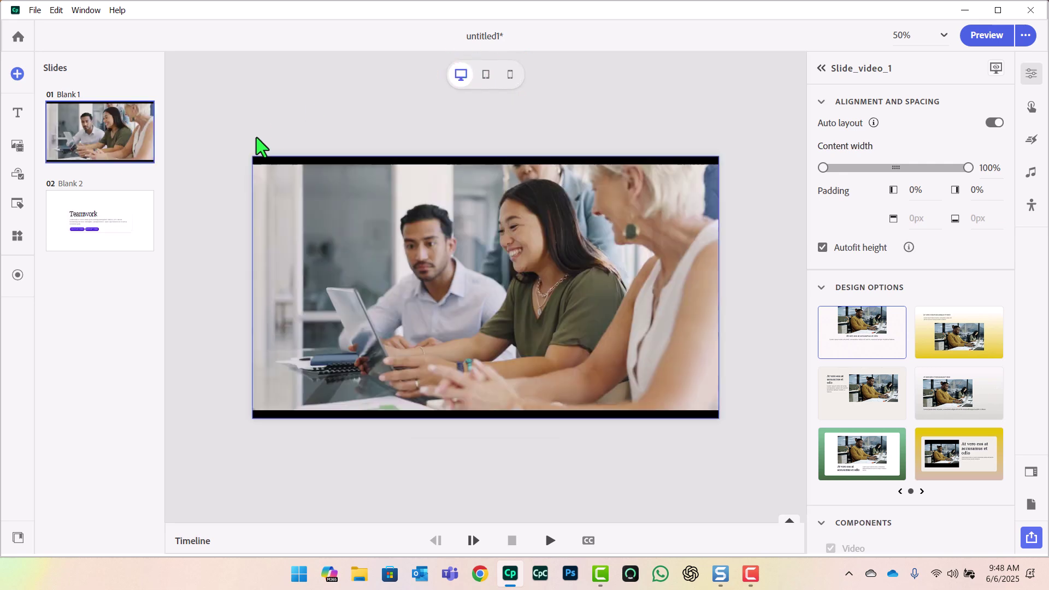
Copy the paragraph text from the Teamwork slide
click(101, 229)
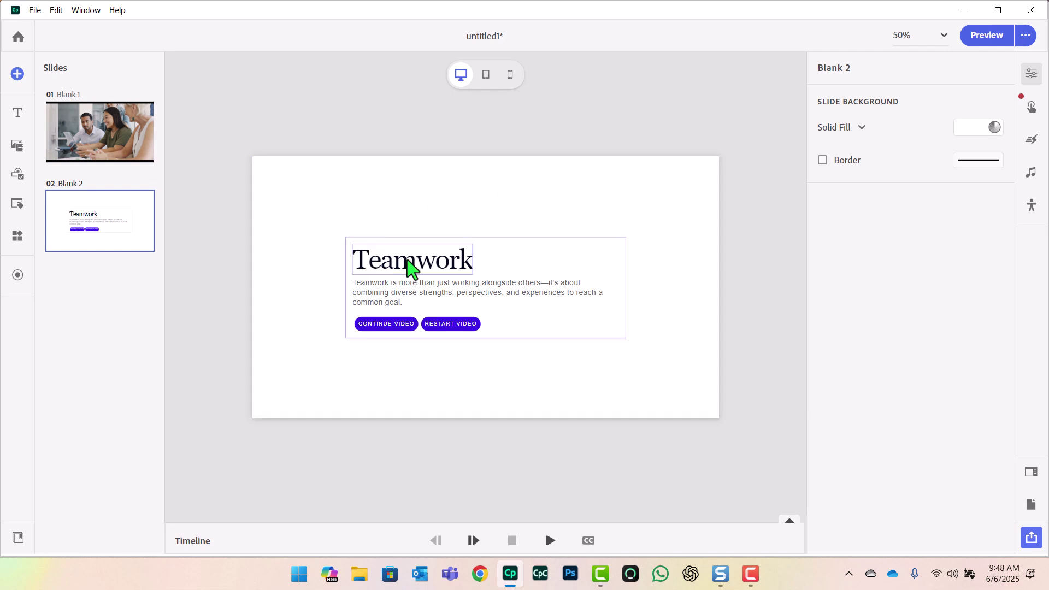
click(429, 293)
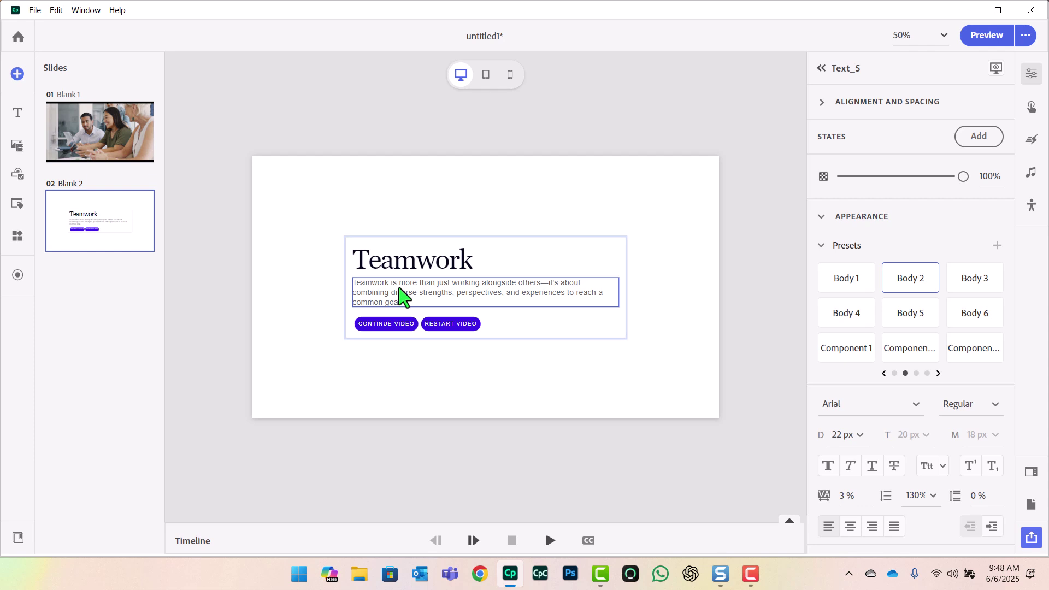
double_click(402, 295)
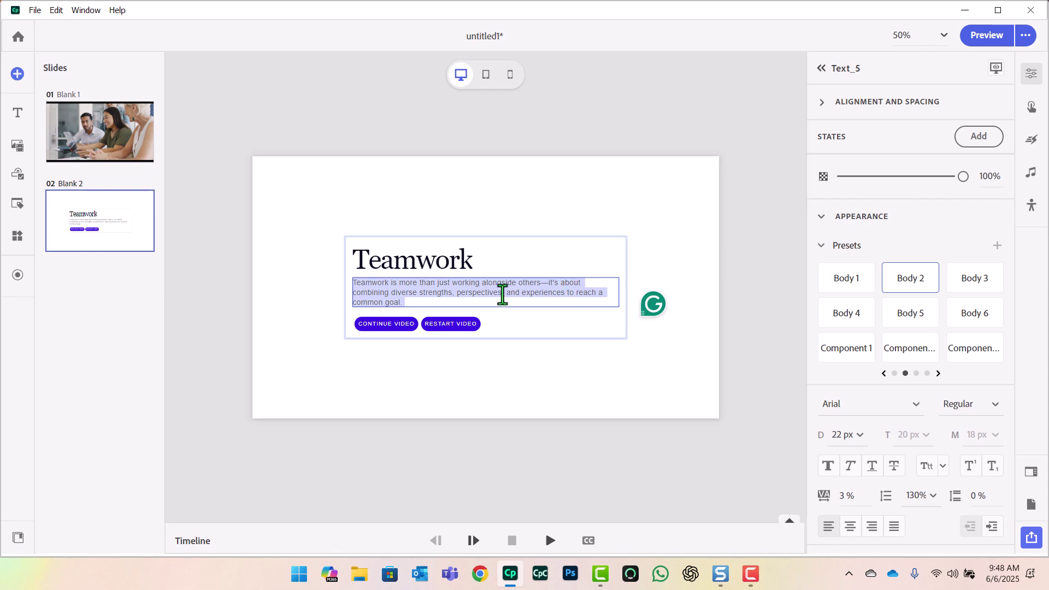
right_click(502, 295)
click(525, 329)
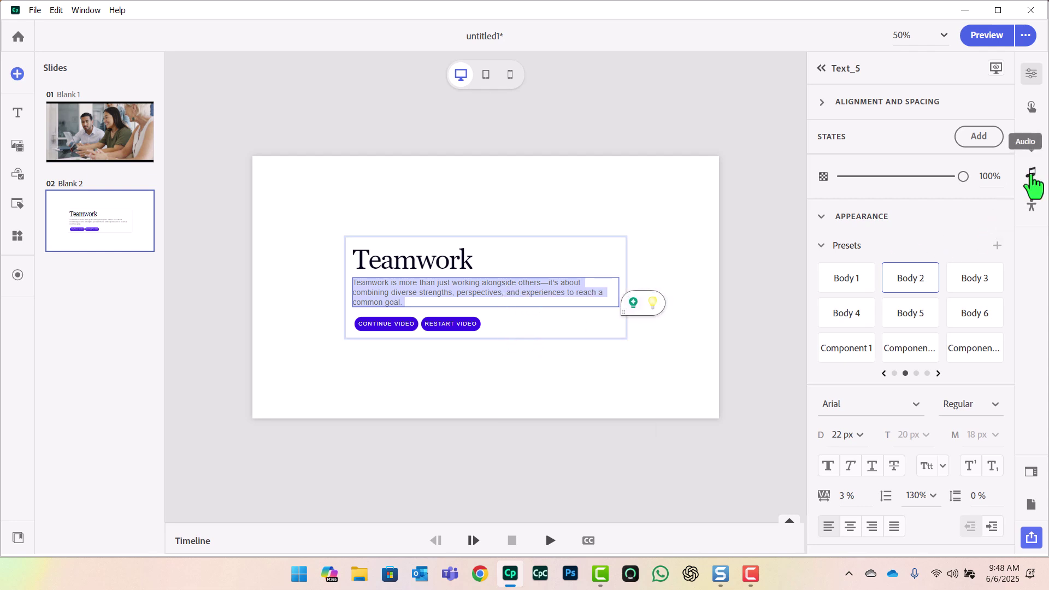
Show the slide's Audio settings with nothing selected on the slide
click(1032, 173)
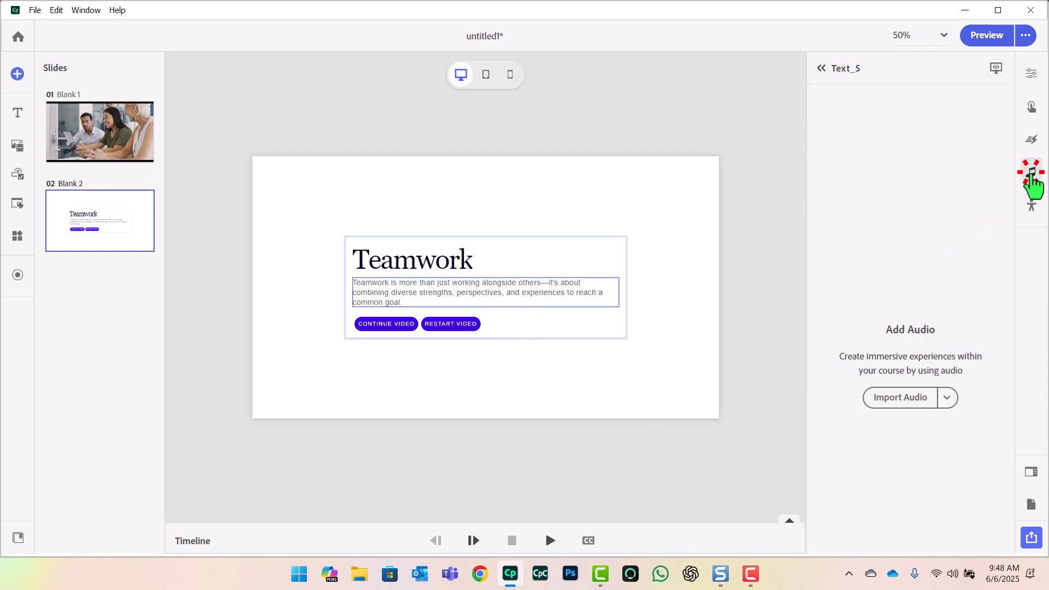
click(745, 305)
click(736, 246)
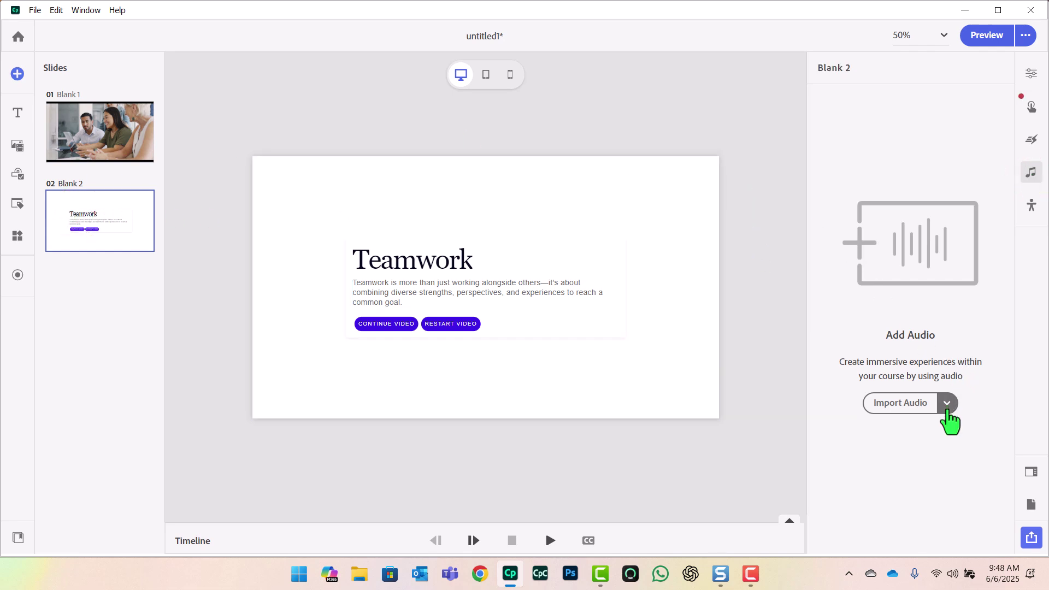
Generate a text-to-speech caption voiced by Kade Murdock HQ, found by searching 'kade'
click(947, 404)
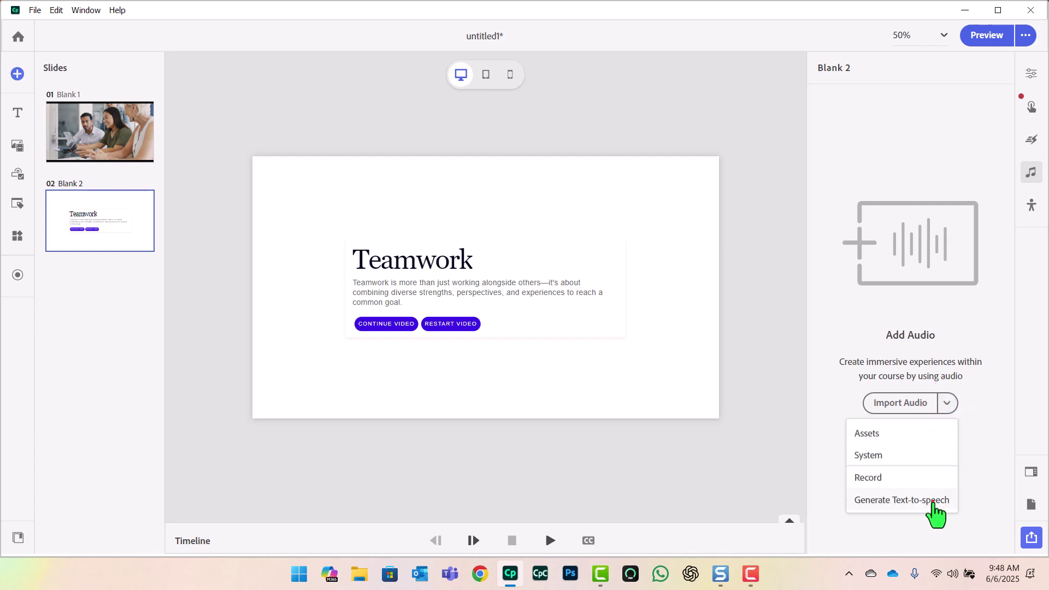
click(930, 499)
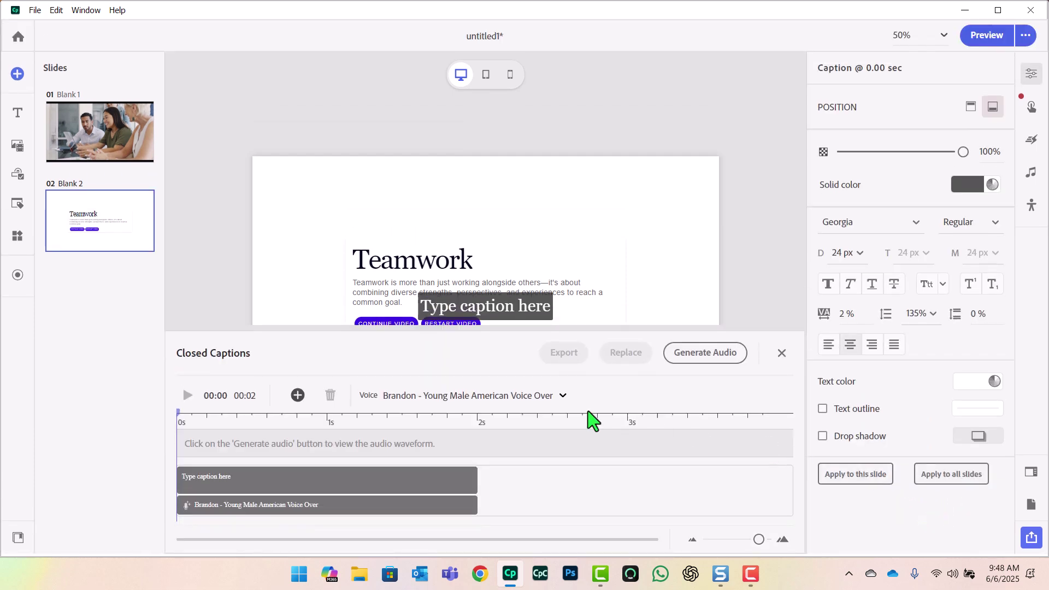
click(489, 396)
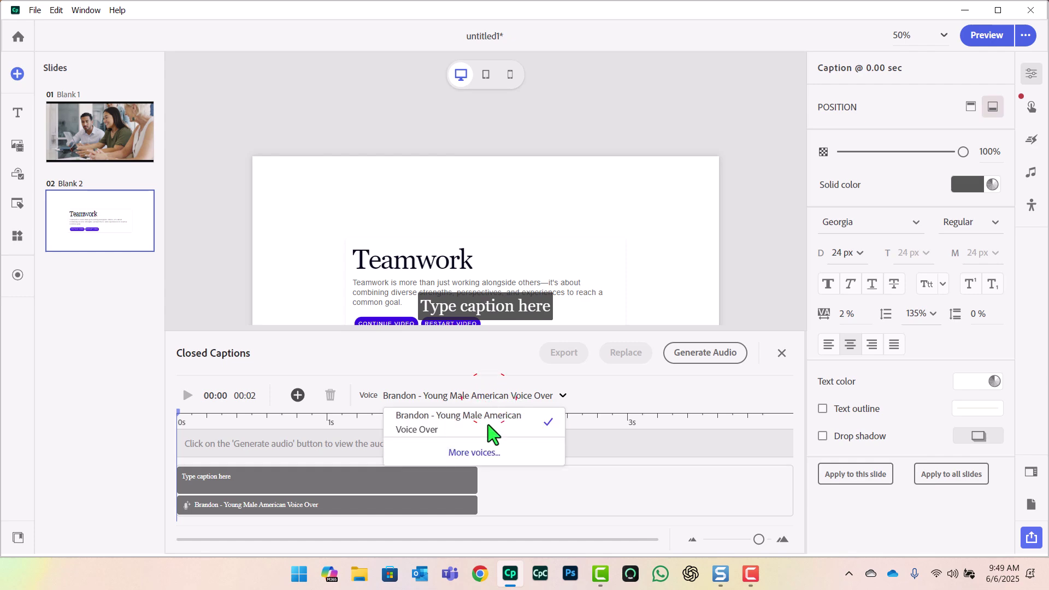
click(486, 455)
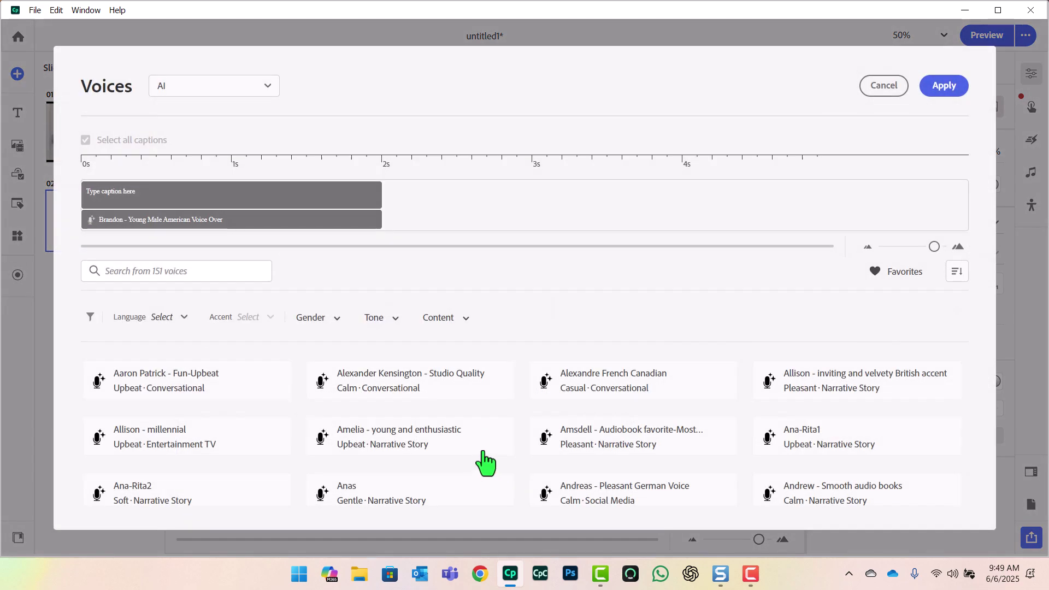
click(188, 268)
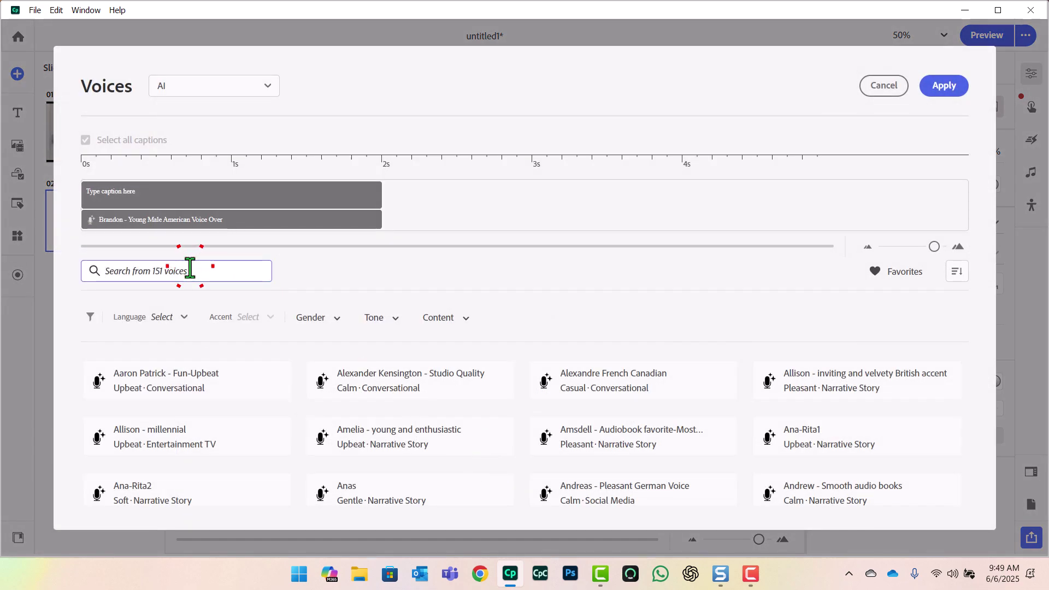
text(kade)
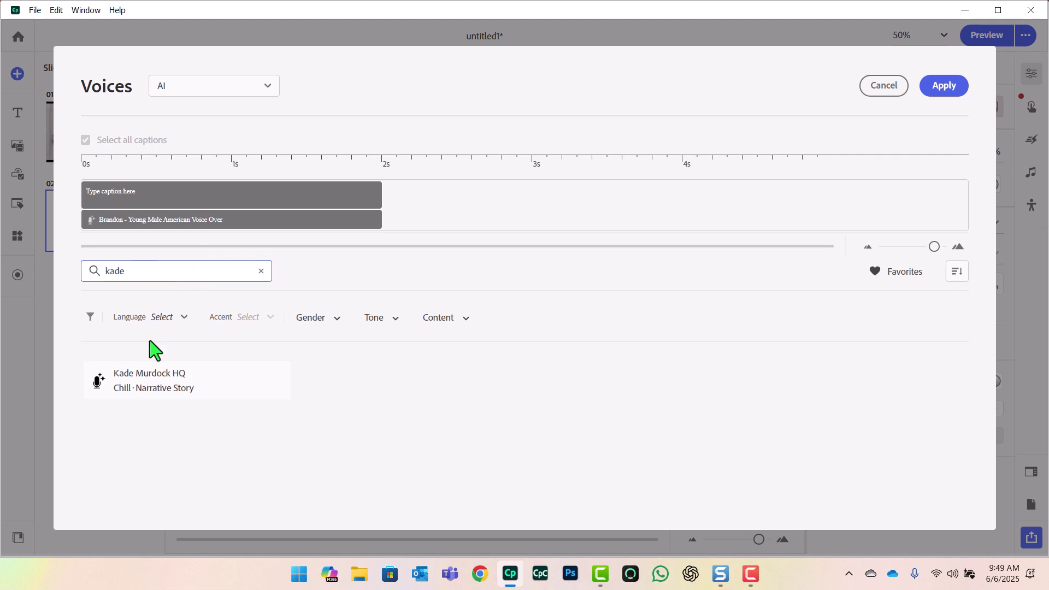
click(156, 376)
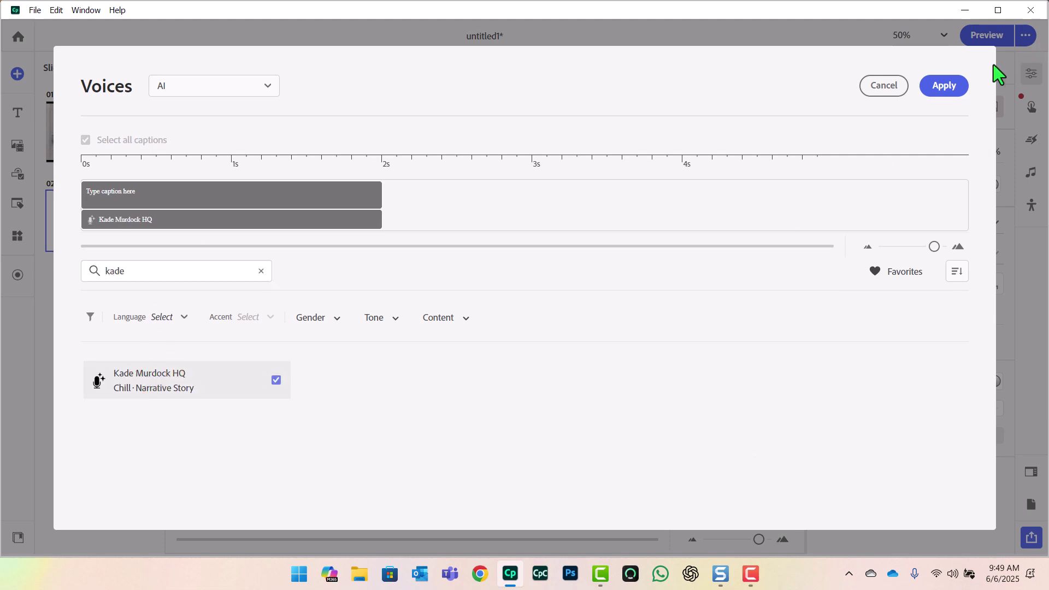
click(946, 88)
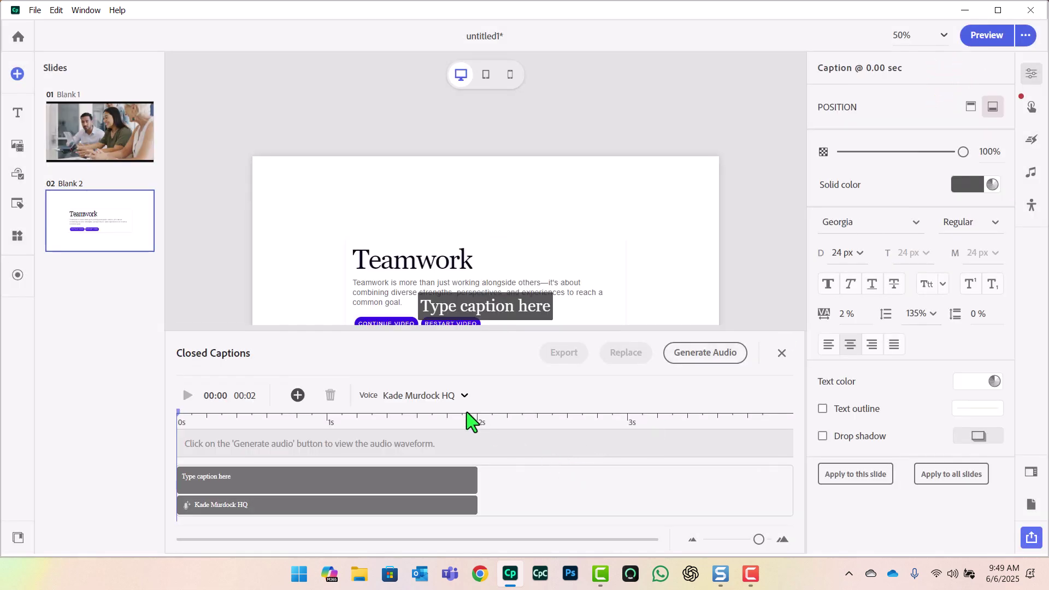
Paste the Teamwork paragraph into the caption and make its text white
scroll(557, 164, down, 3)
click(483, 315)
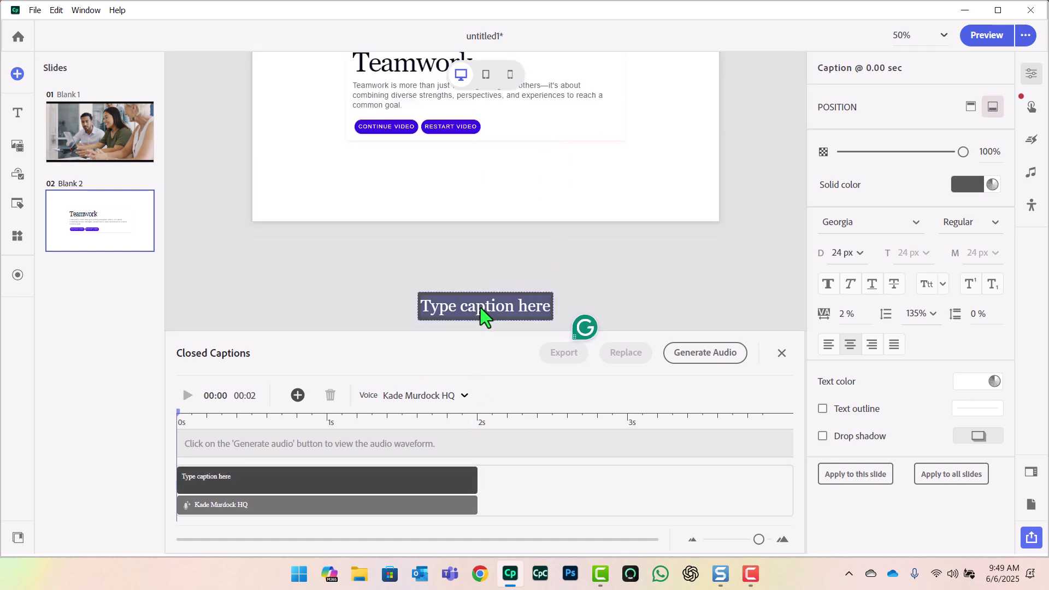
key(ctrl+v)
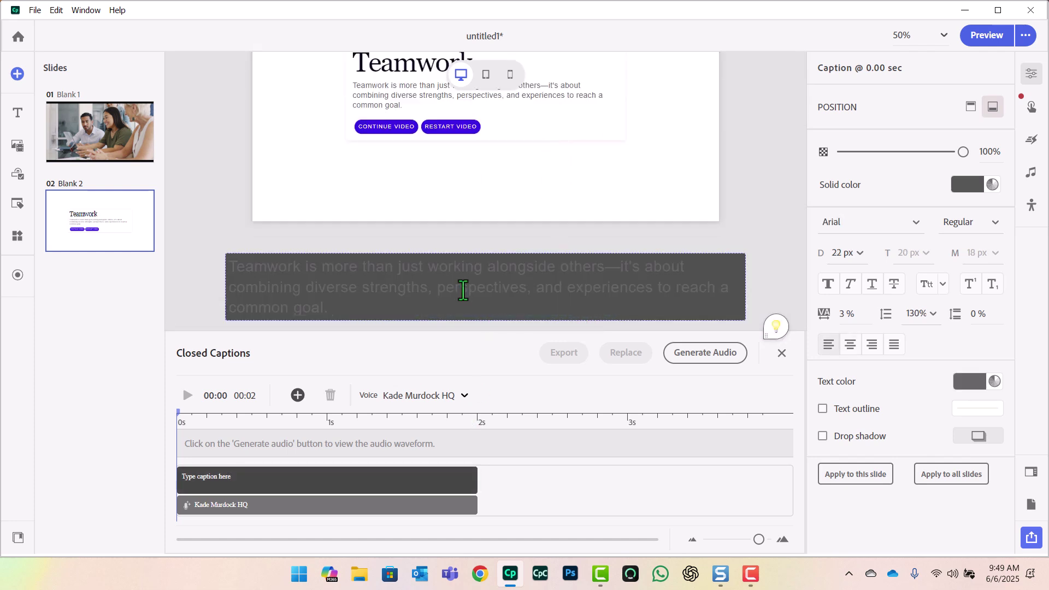
click(888, 475)
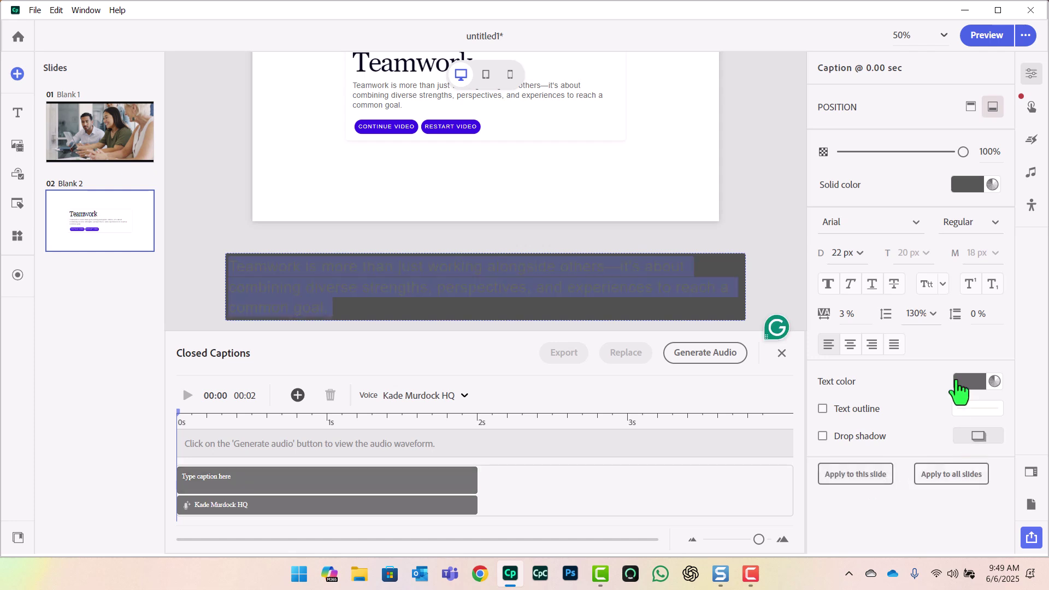
click(970, 382)
click(886, 242)
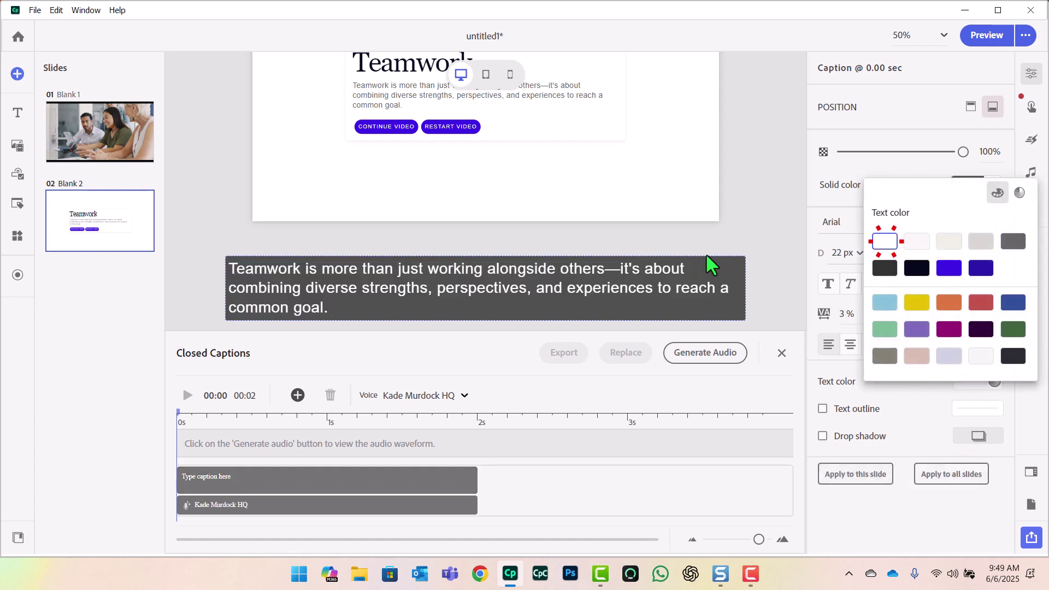
click(752, 213)
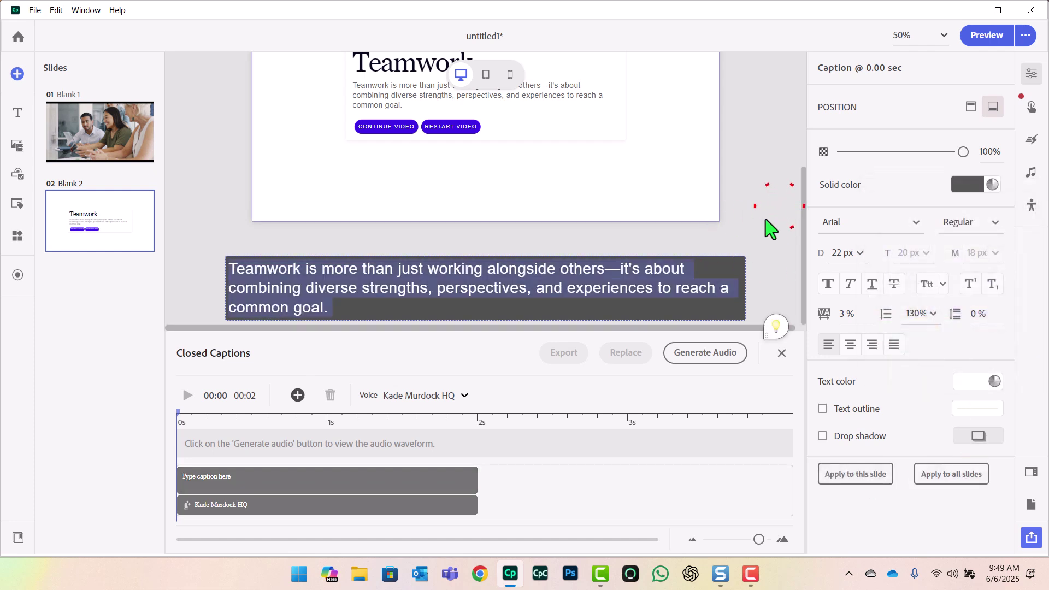
Generate the caption's 8-second narration, play it back, and close the captions editor
click(710, 352)
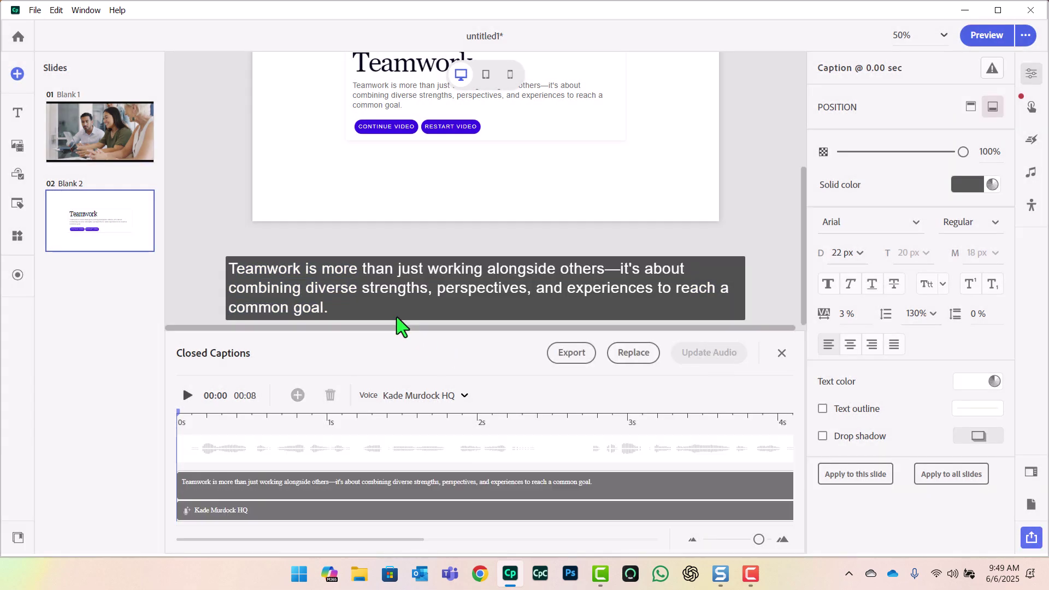
click(187, 395)
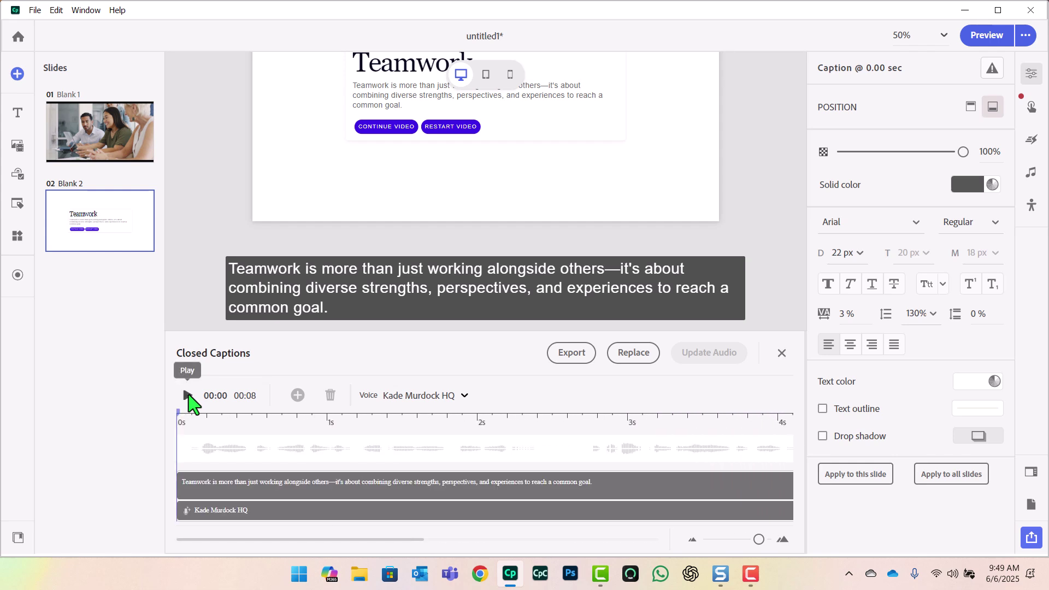
click(781, 354)
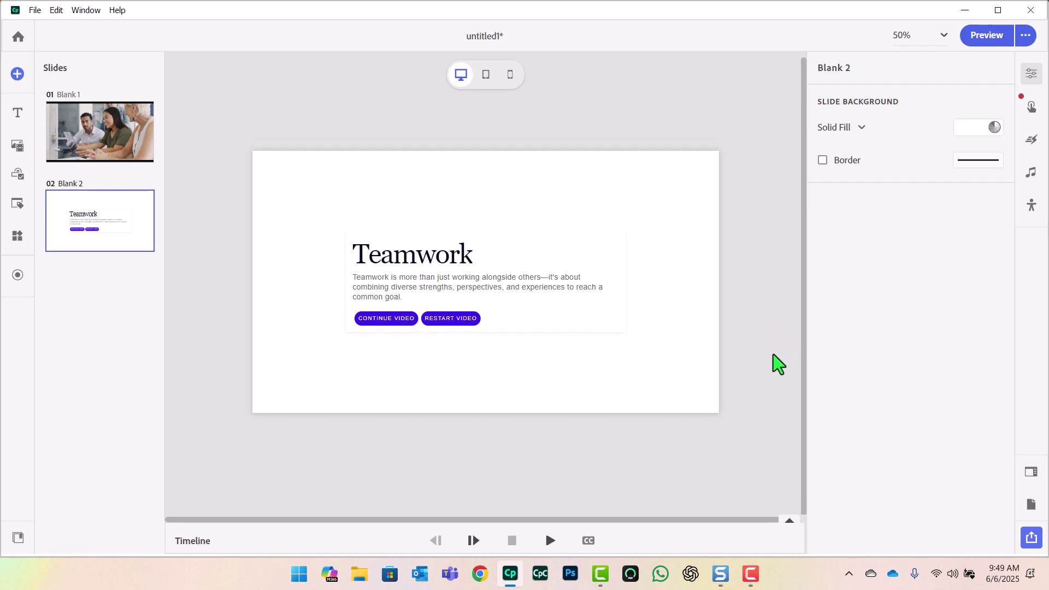
Set the Blank 2 slide's Solid Fill background opacity to 0%
click(773, 355)
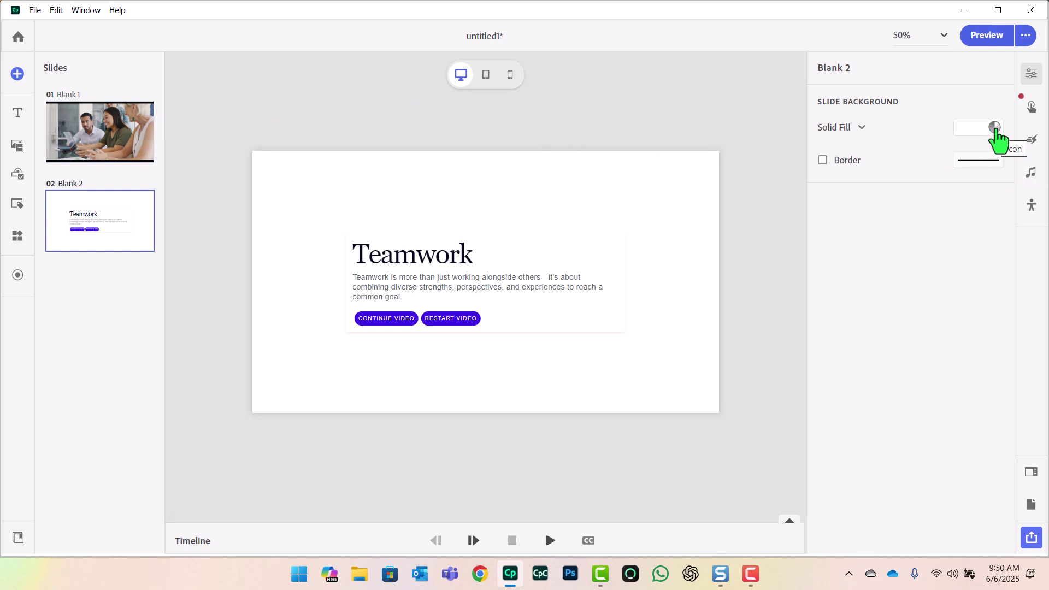
click(995, 129)
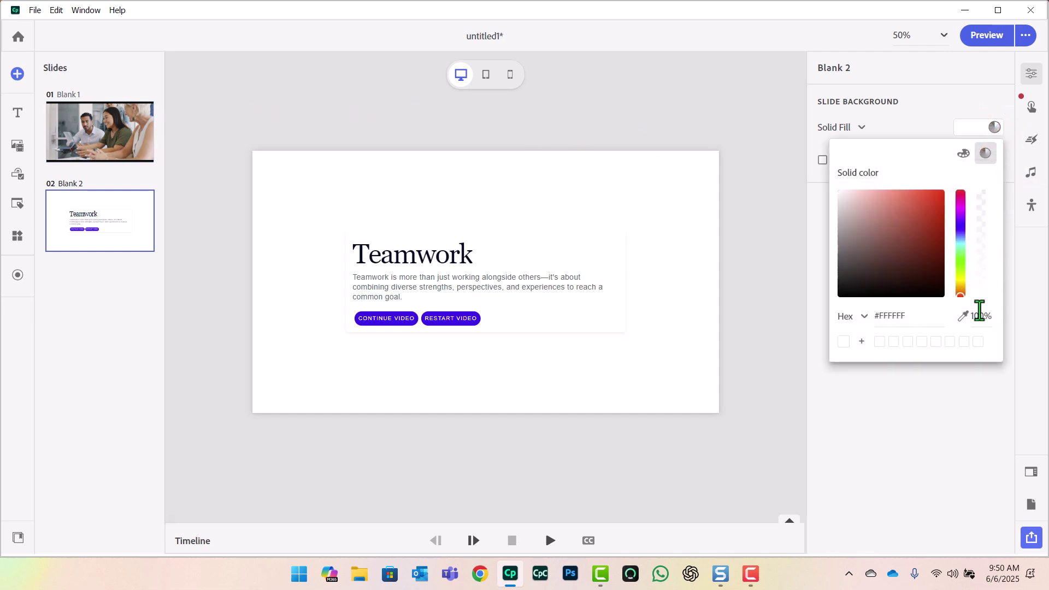
click(978, 317)
text(0)
key(Return)
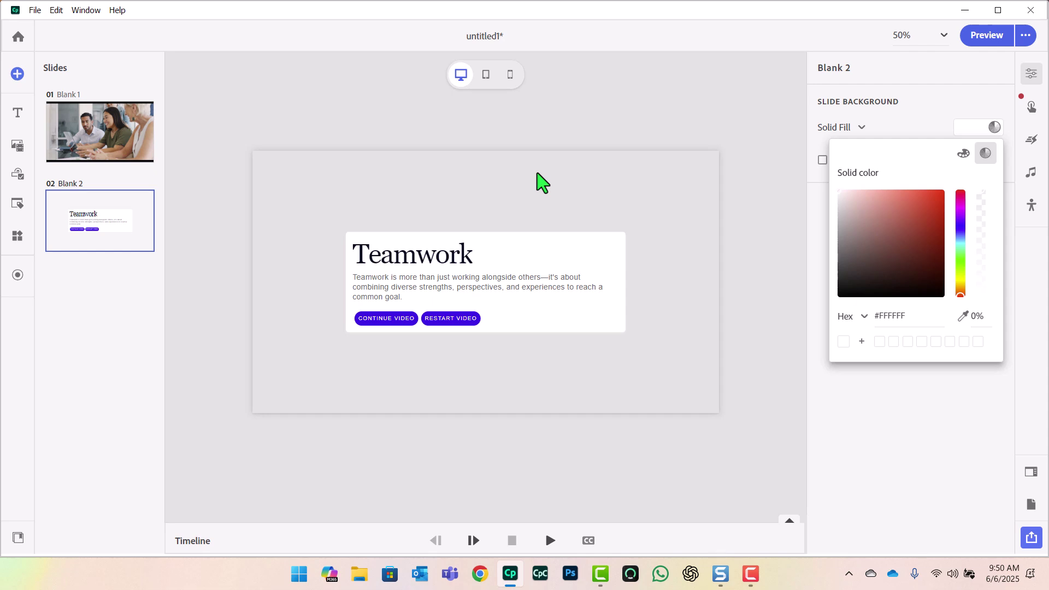
On slide 1's timeline, add a bookmark named 'begin' and move it to 0.1s
click(83, 129)
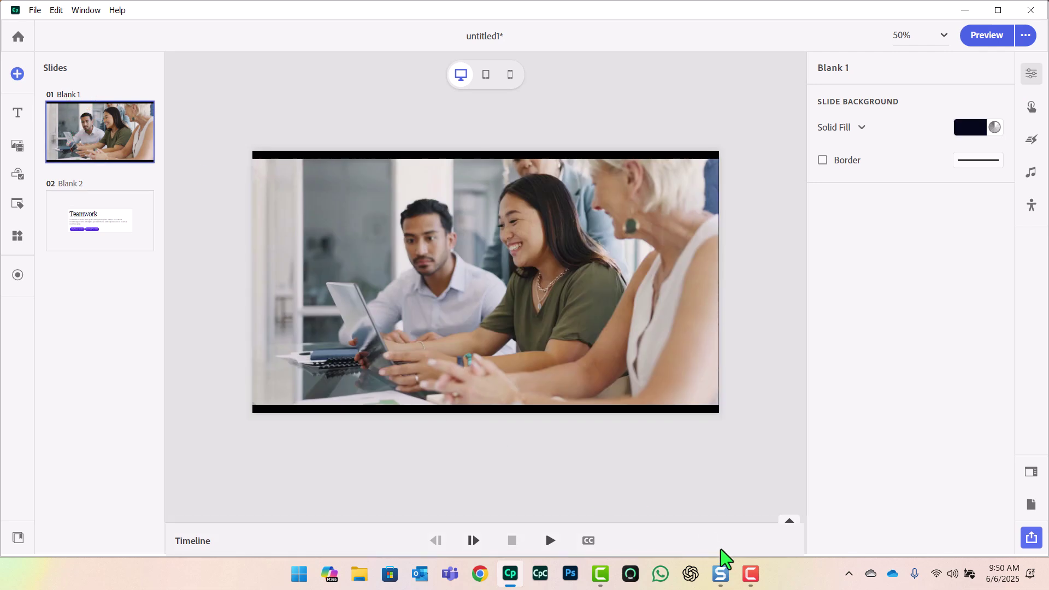
click(720, 548)
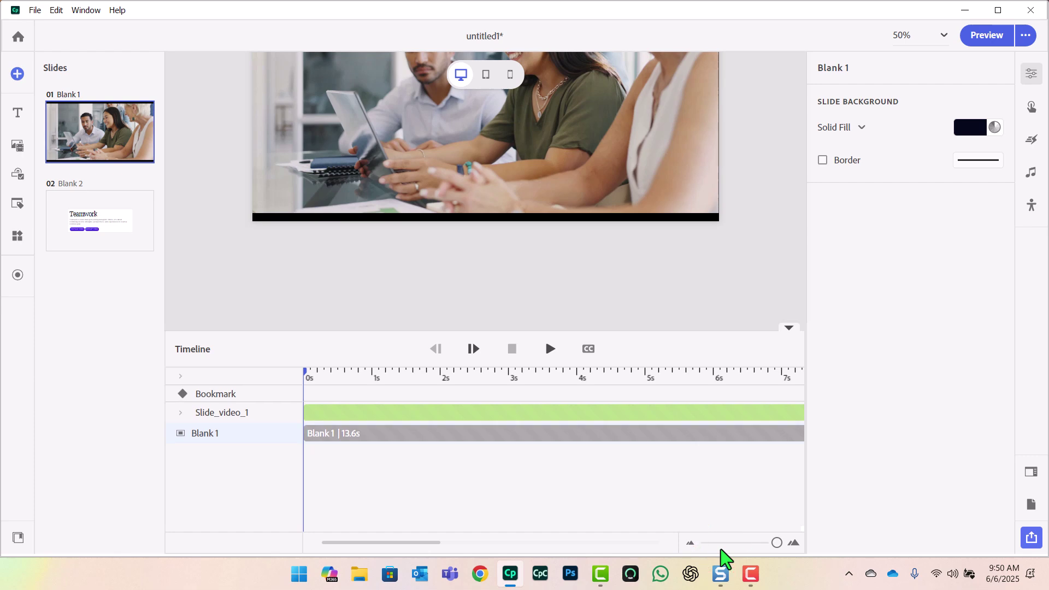
click(318, 372)
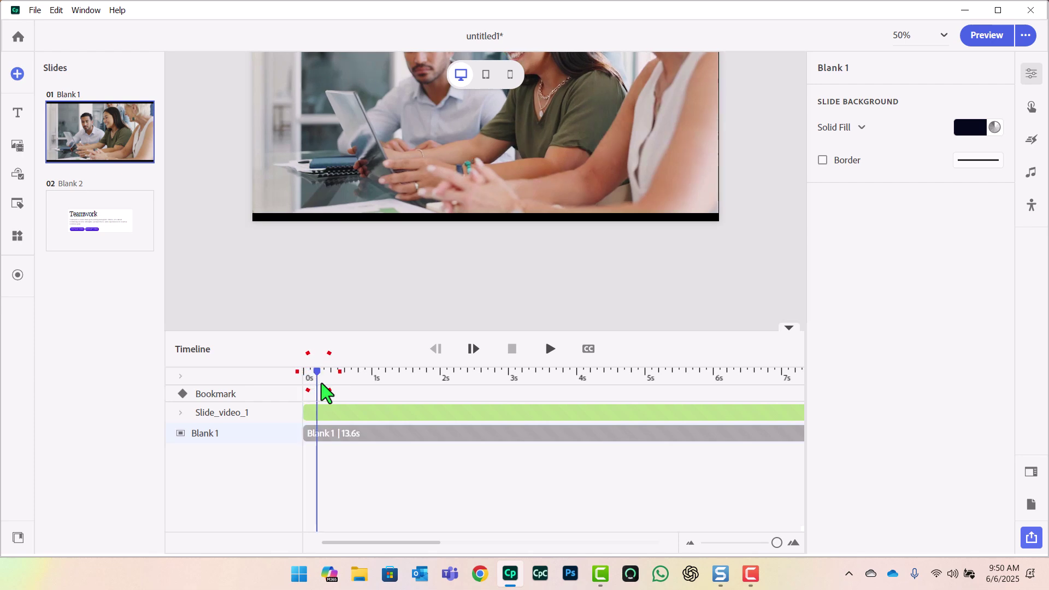
mouse_move(318, 395)
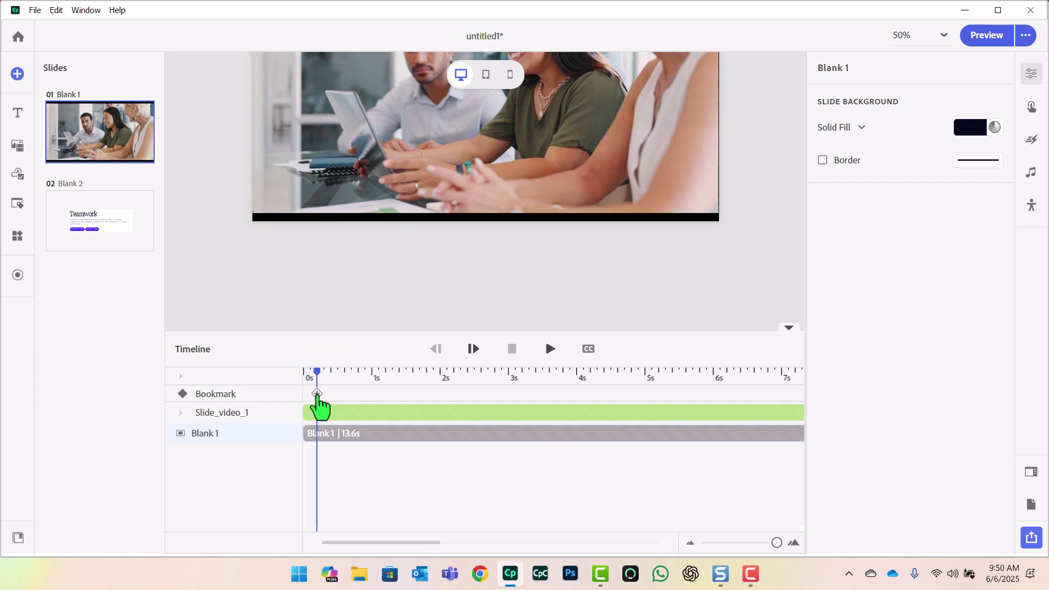
click(317, 395)
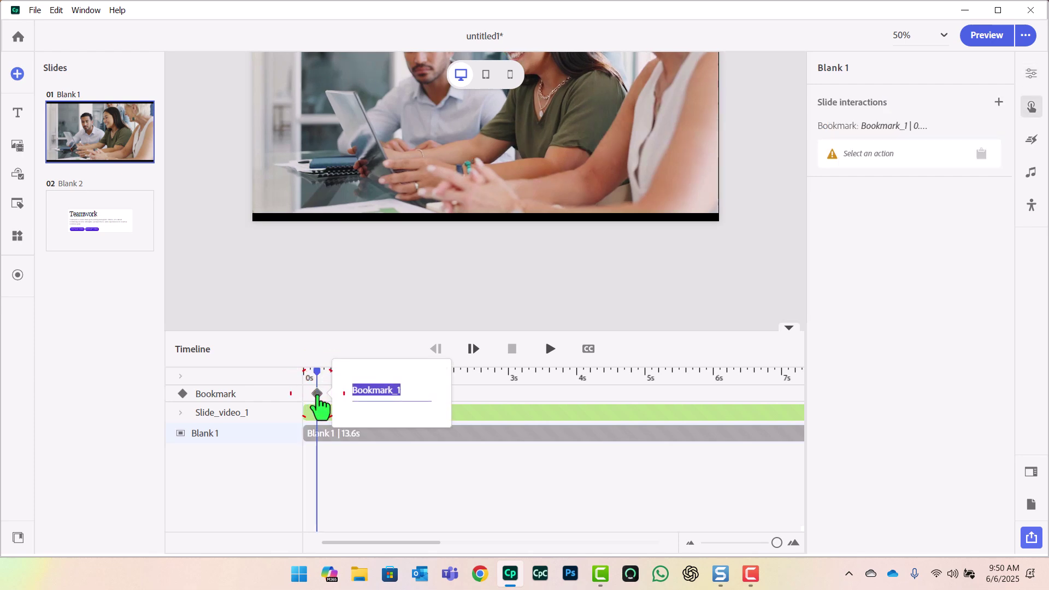
text(begin)
key(Return)
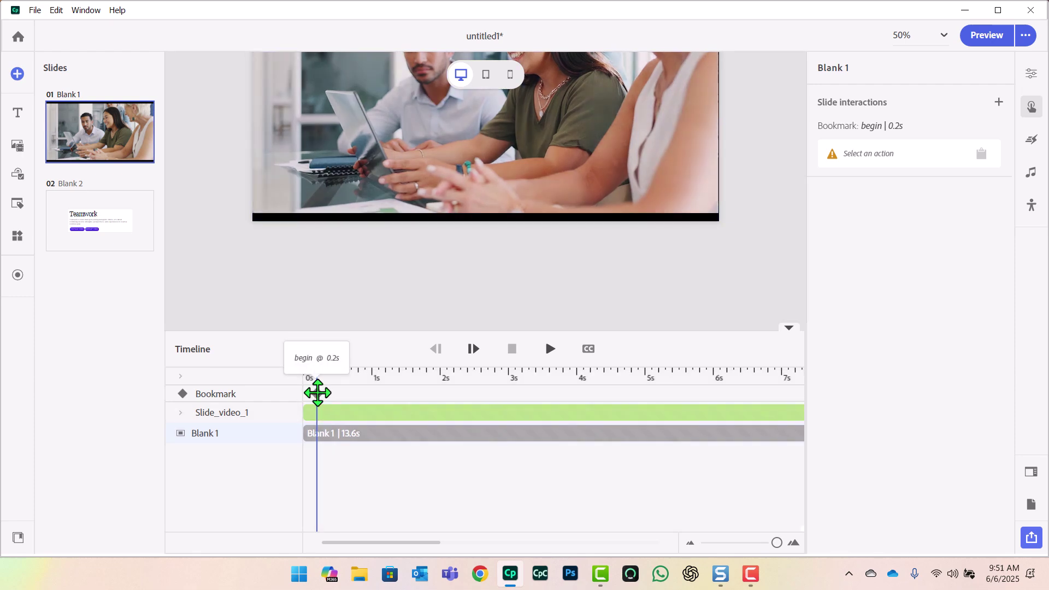
drag(318, 393, 289, 395)
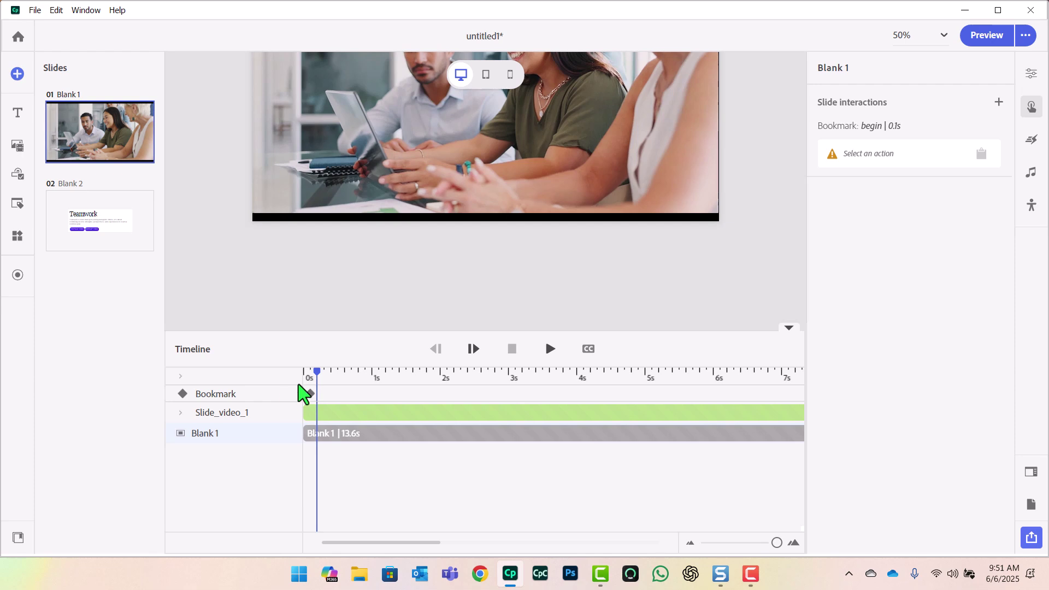
Add a second bookmark at 5s on slide 1's timeline and name it Teamwork
click(645, 376)
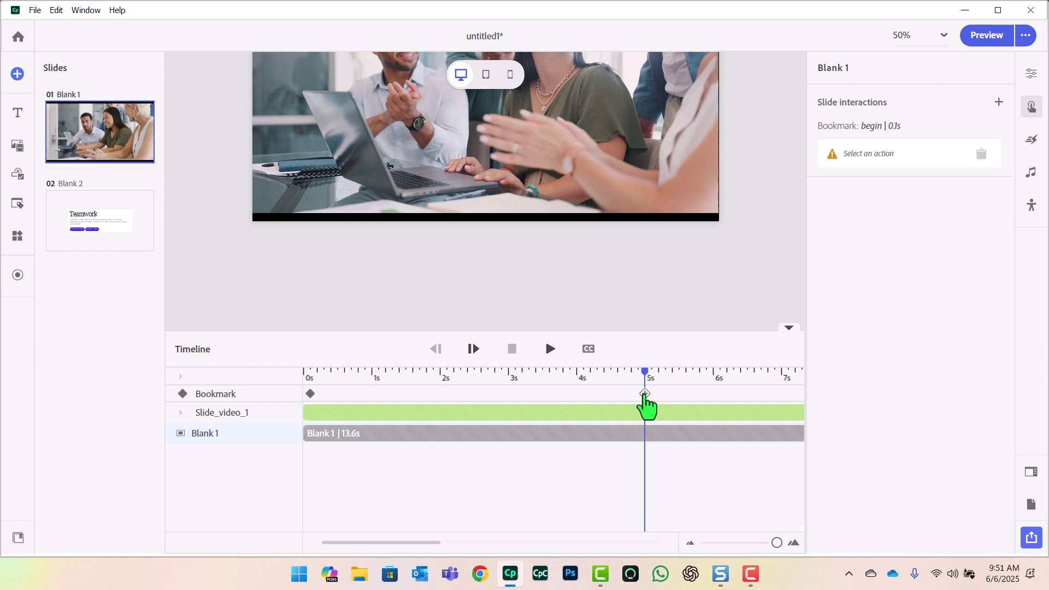
click(646, 394)
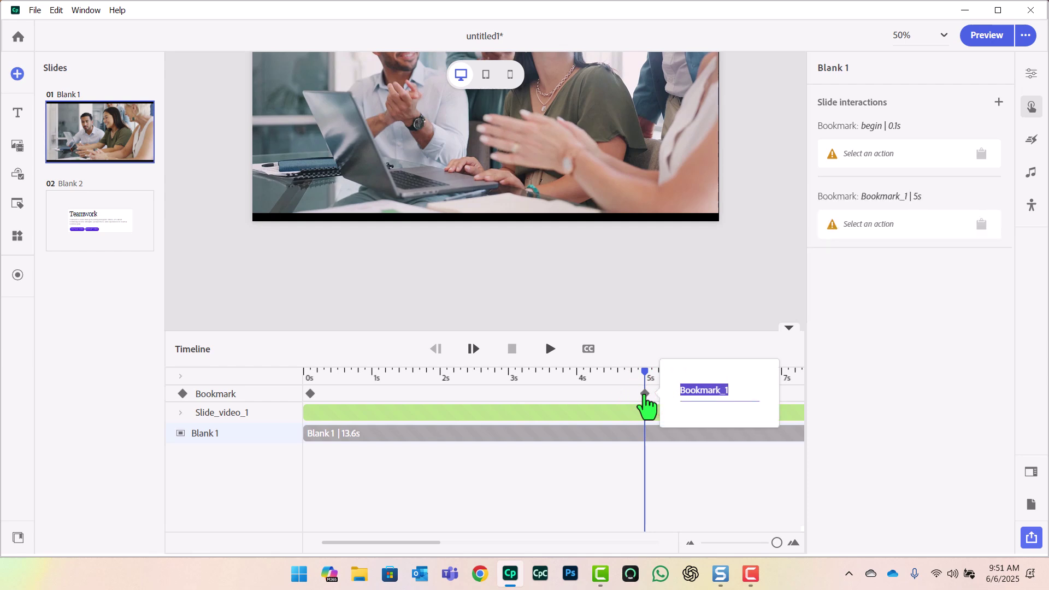
text(Teamwork)
key(Return)
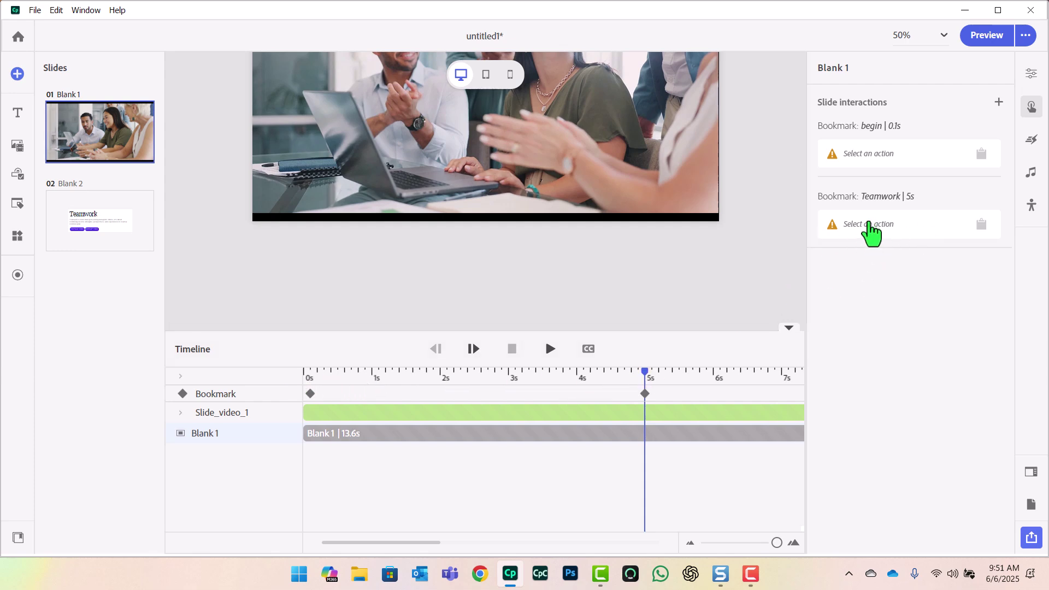
Assign the Teamwork bookmark an Add overlay action that shows the Blank 2 slide
click(870, 224)
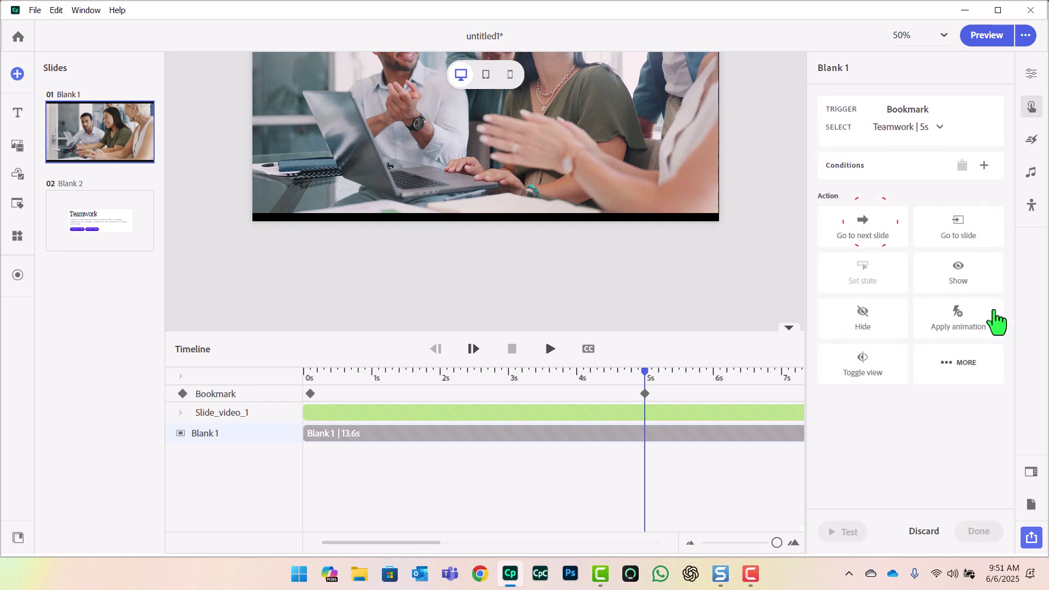
click(969, 374)
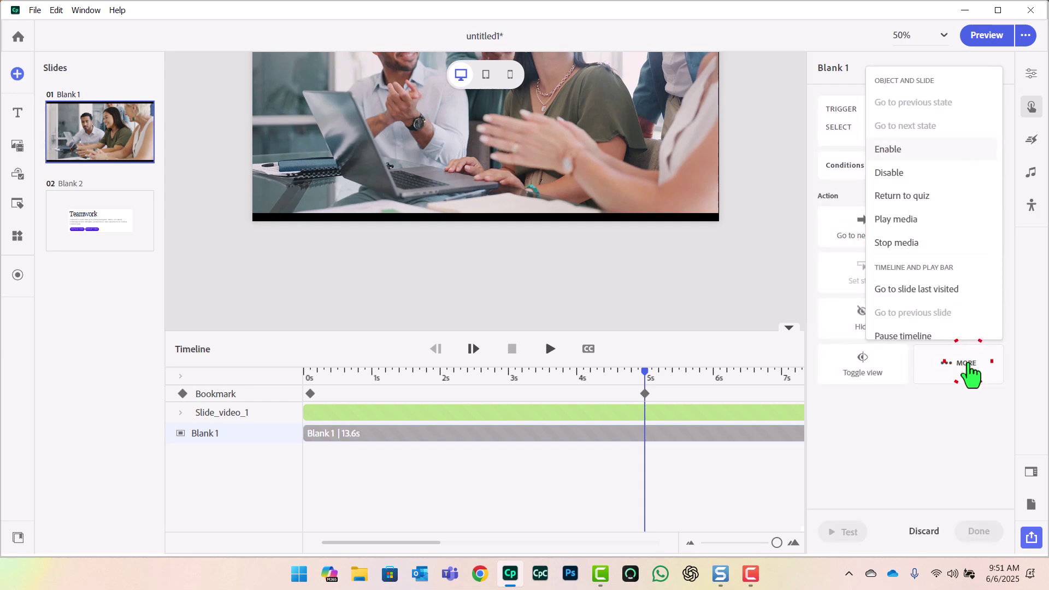
scroll(961, 287, down, 1)
scroll(960, 287, down, 2)
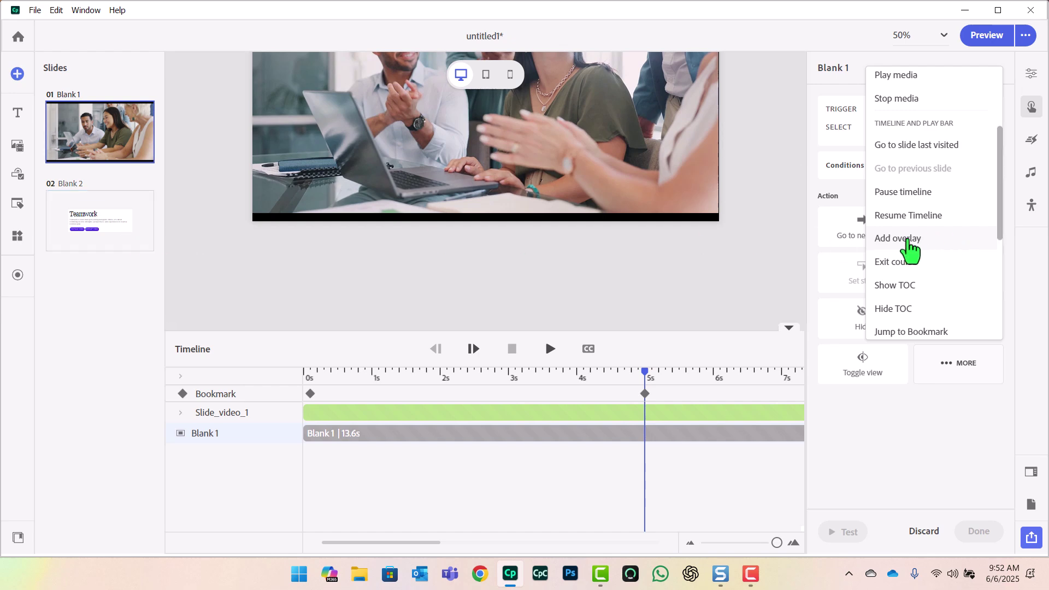
click(906, 240)
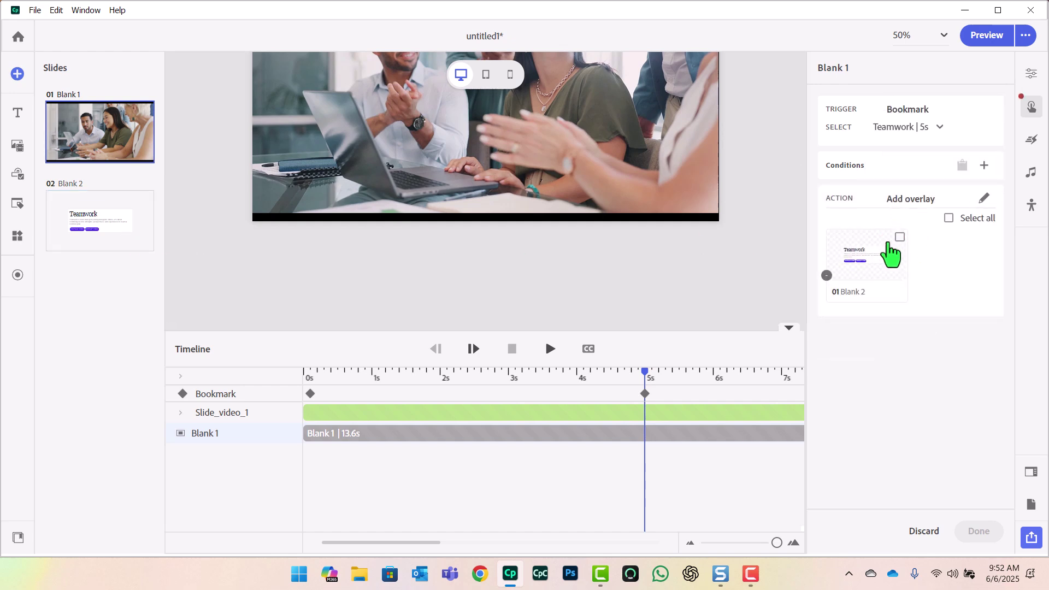
click(889, 244)
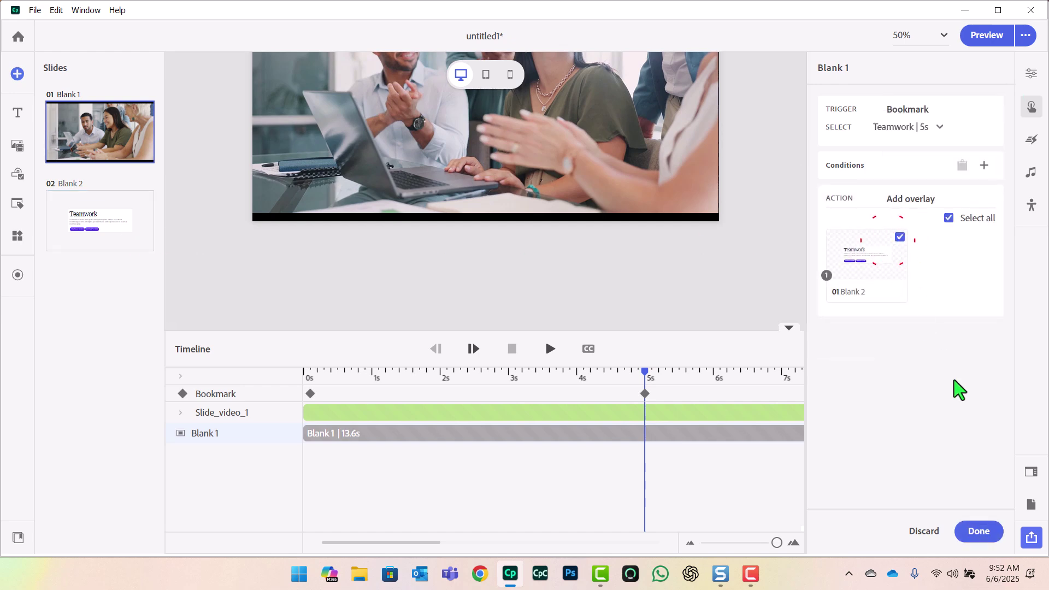
click(978, 538)
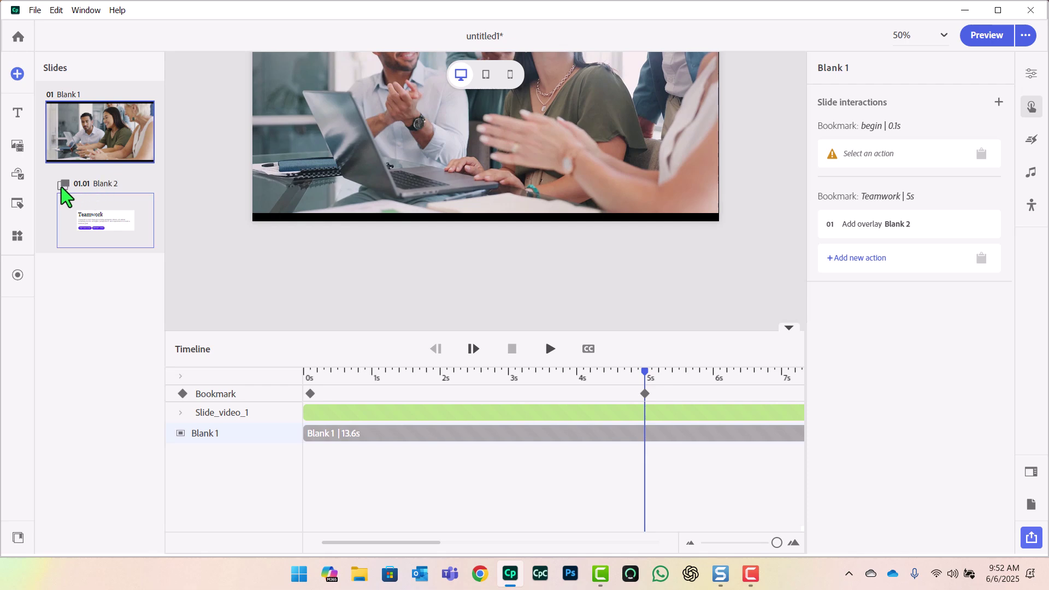
On the Blank 2 overlay, give the CONTINUE VIDEO button a Resume Timeline action
click(117, 229)
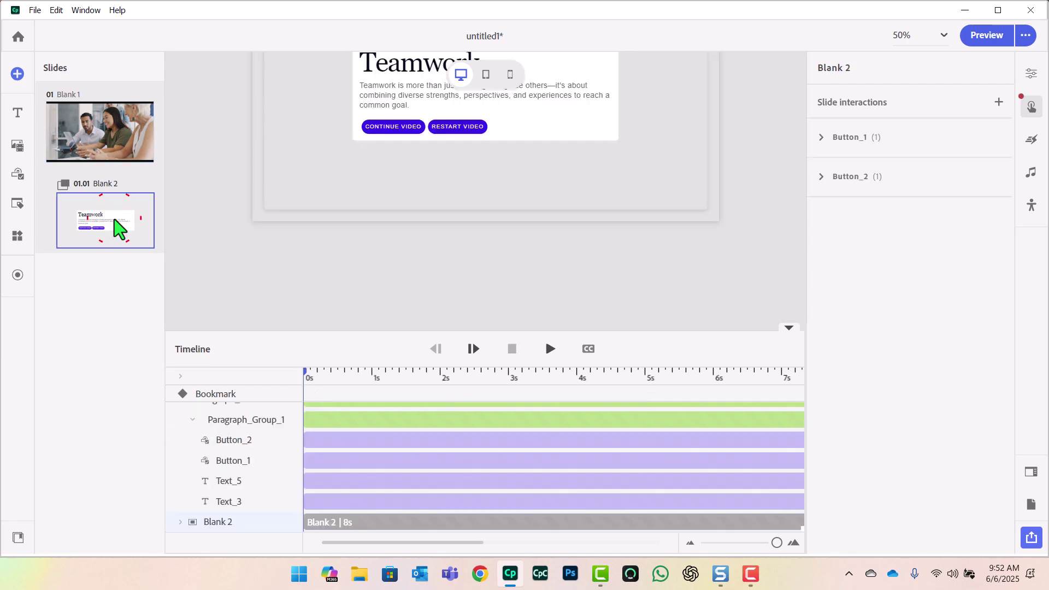
scroll(468, 257, up, 3)
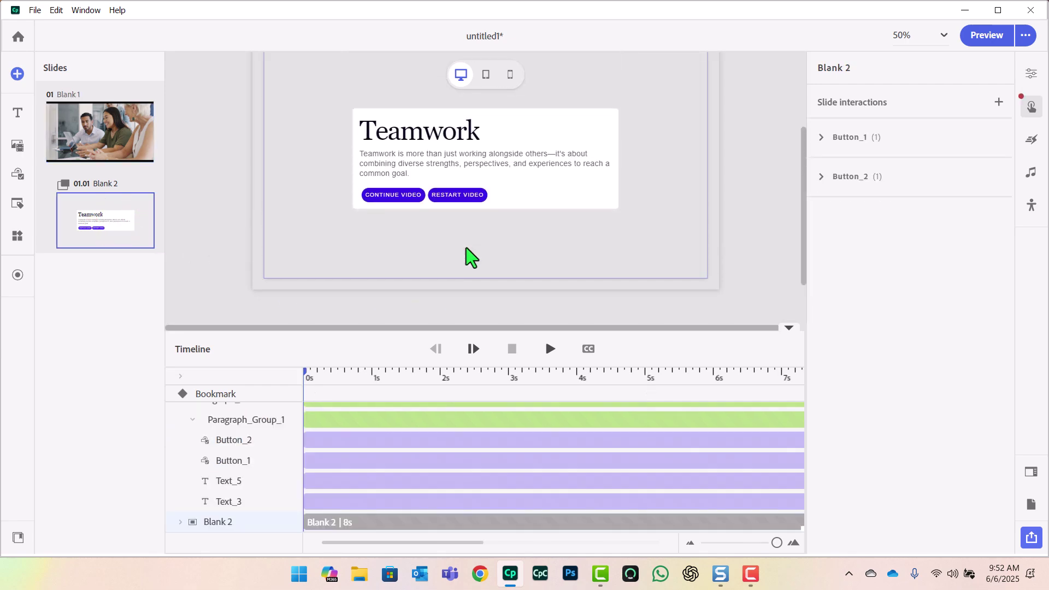
click(424, 227)
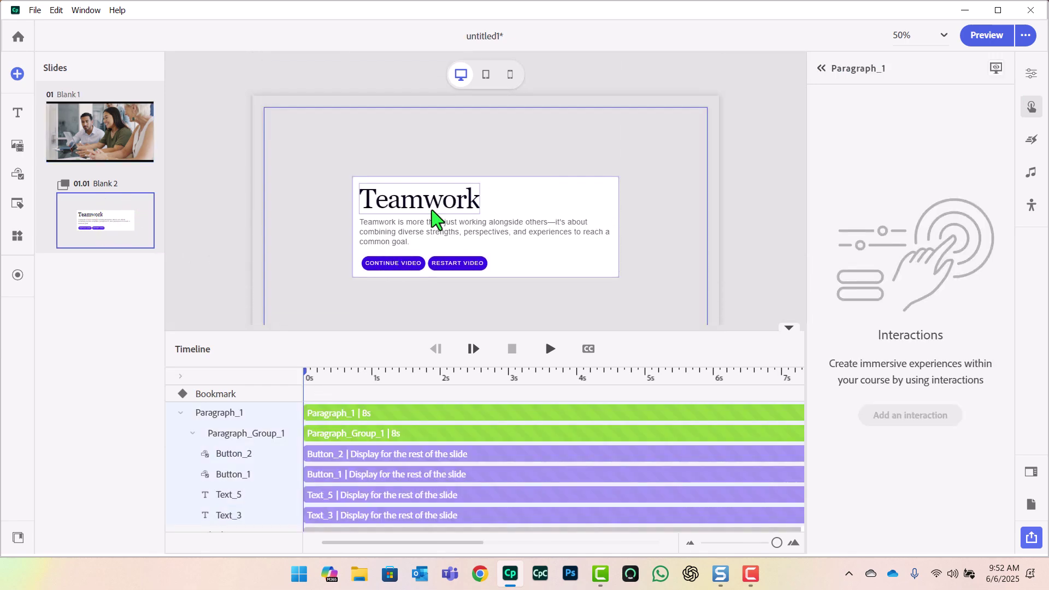
click(391, 267)
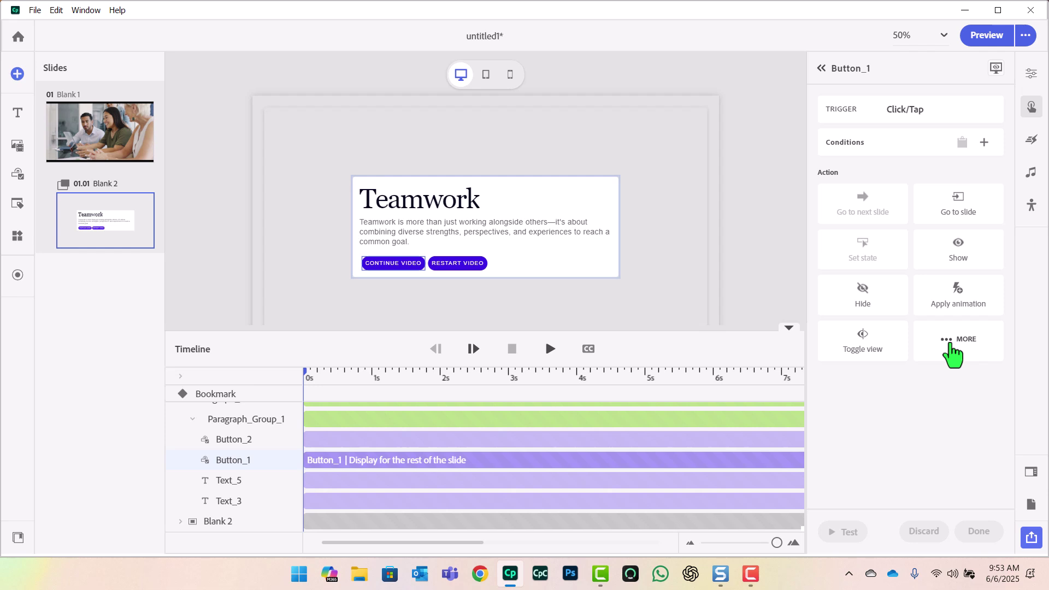
click(951, 345)
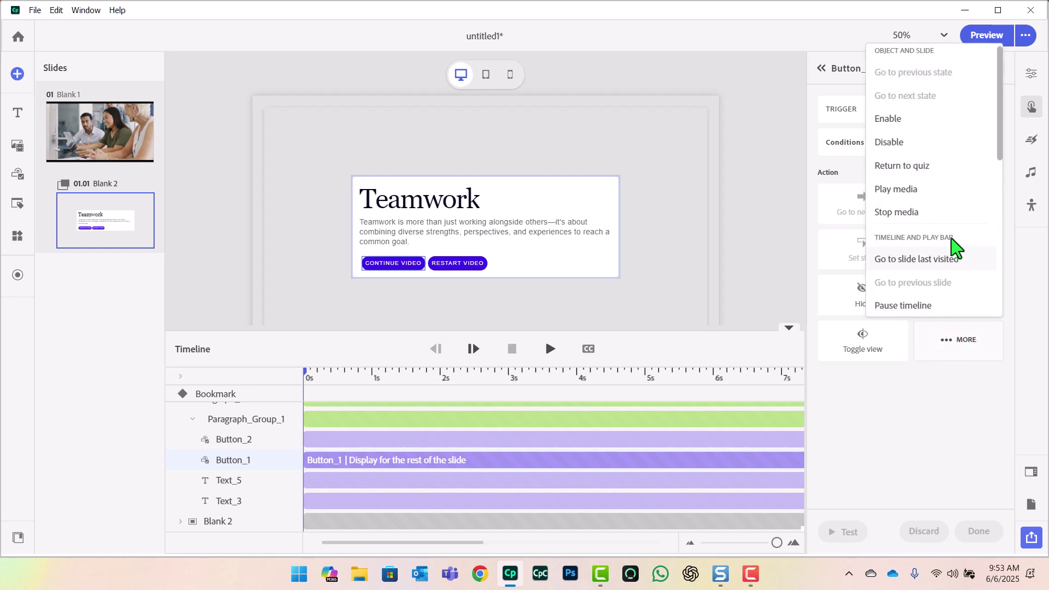
scroll(954, 247, down, 1)
click(932, 262)
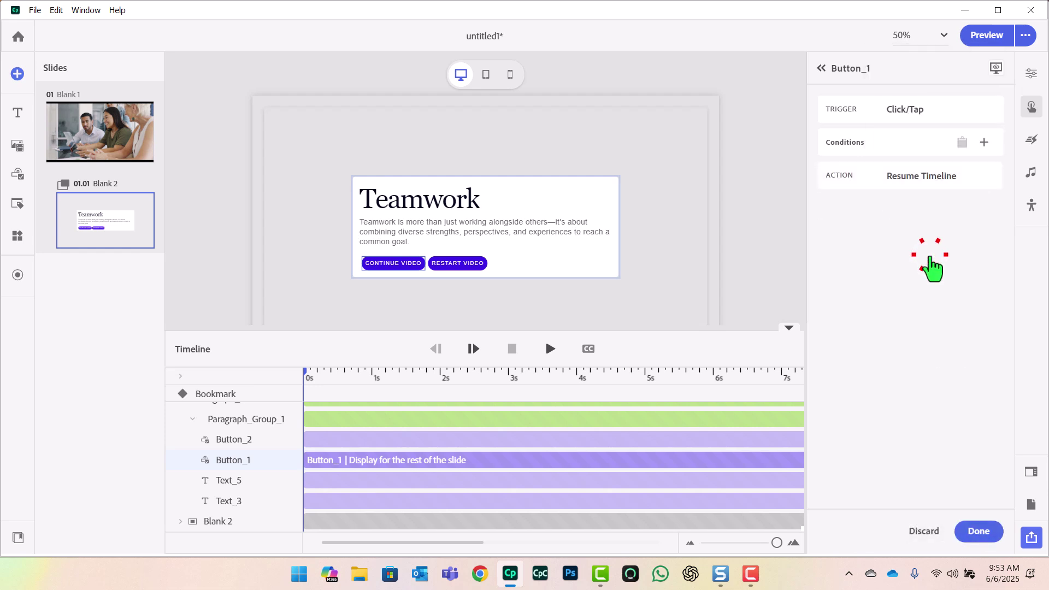
click(990, 537)
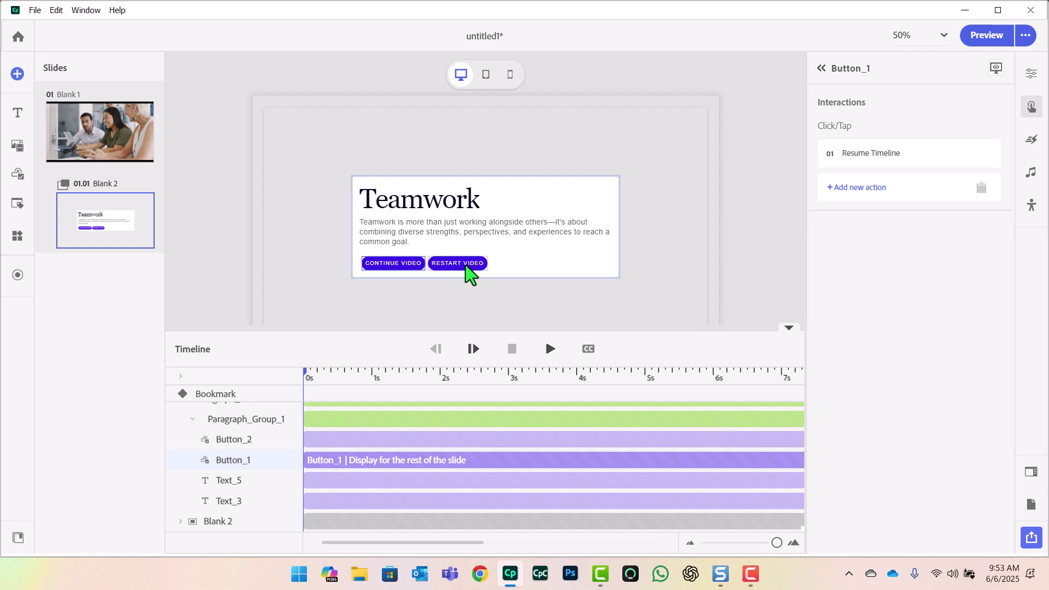
Give the RESTART VIDEO button a Jump to Bookmark action targeting the begin bookmark
click(466, 267)
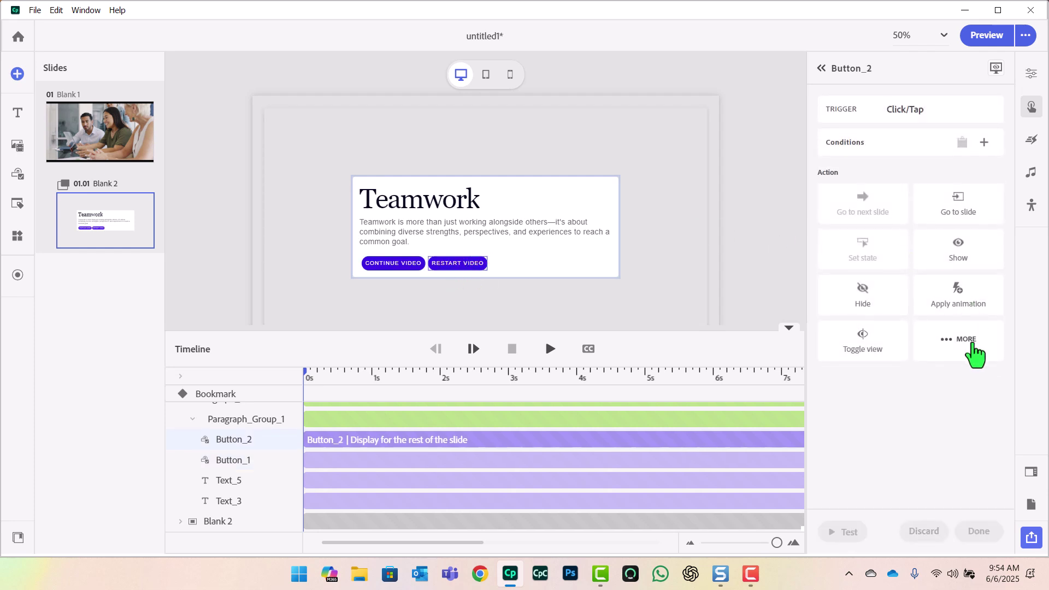
click(947, 341)
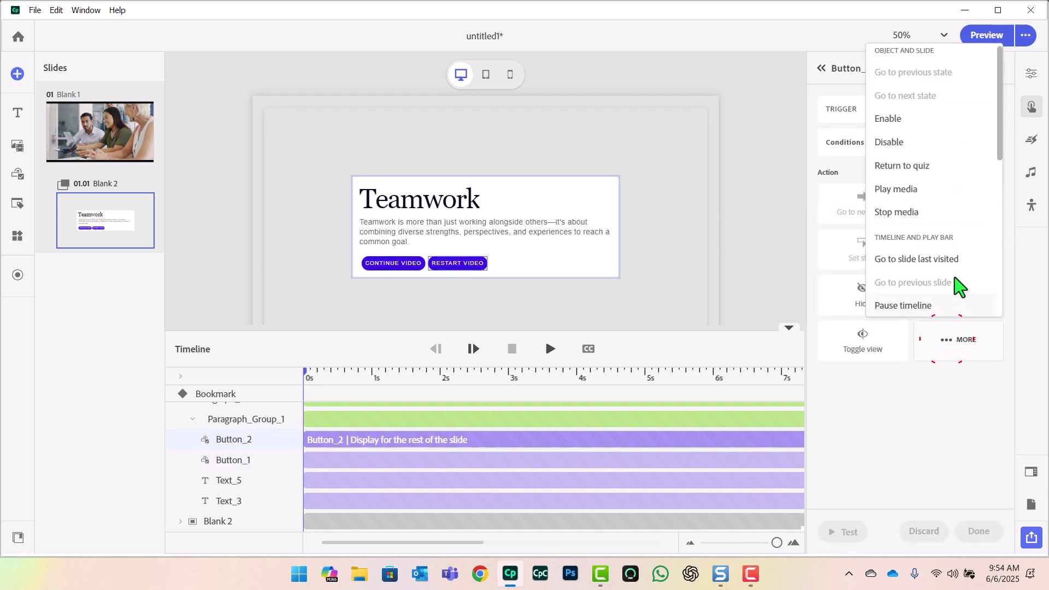
scroll(962, 224, down, 3)
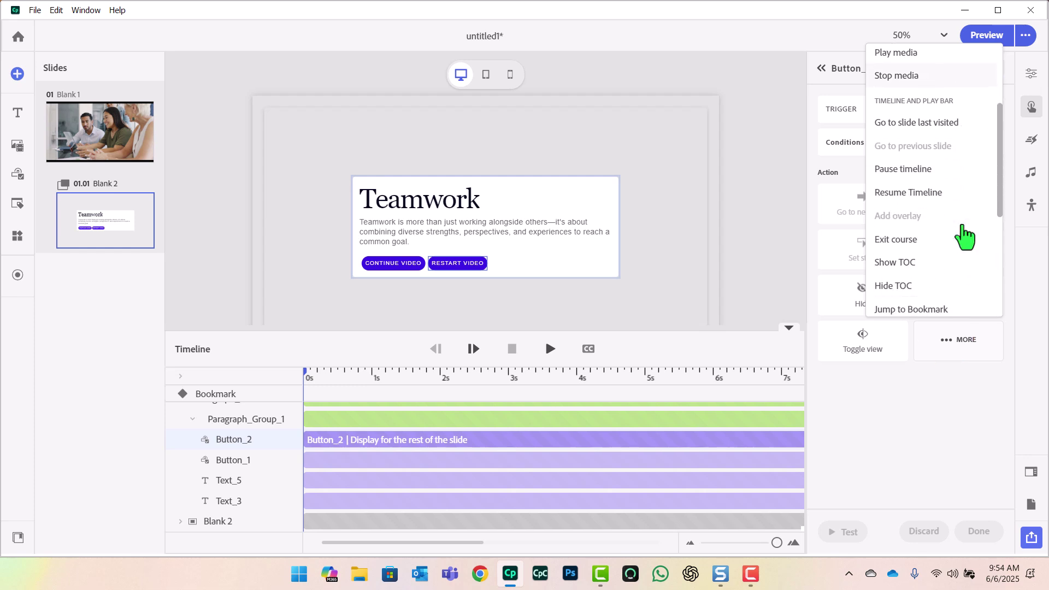
scroll(965, 235, down, 2)
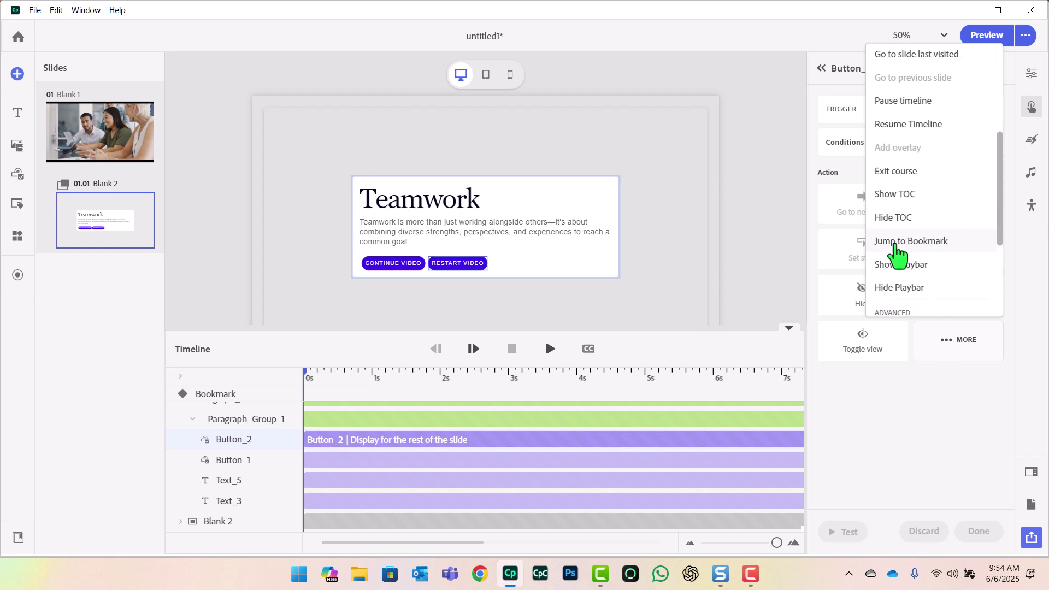
click(895, 243)
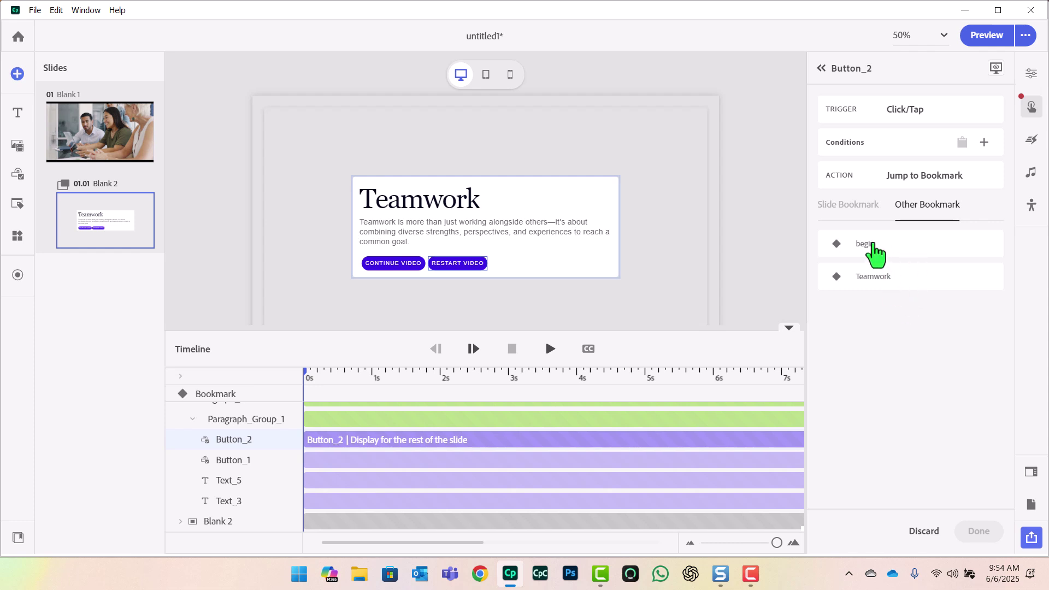
click(881, 245)
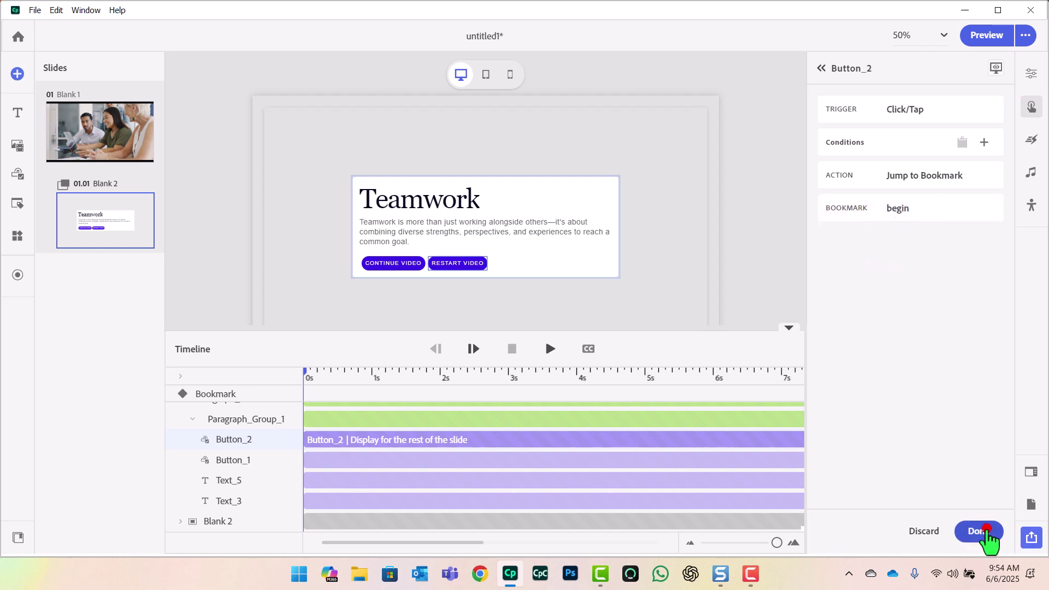
click(987, 531)
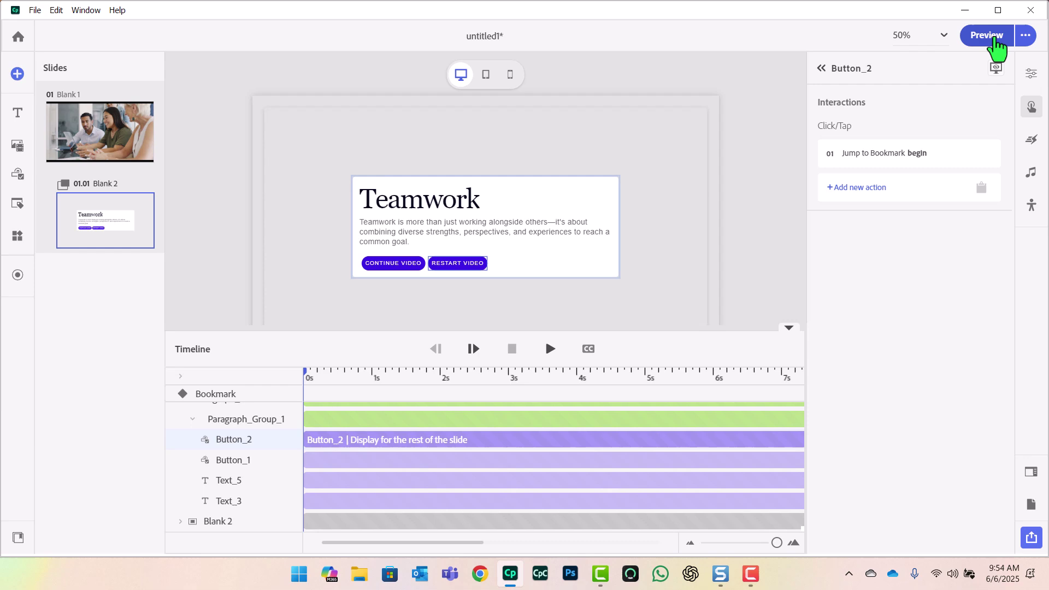
Preview in Chrome, testing RESTART VIDEO and then CONTINUE VIDEO on the Teamwork overlay
click(994, 37)
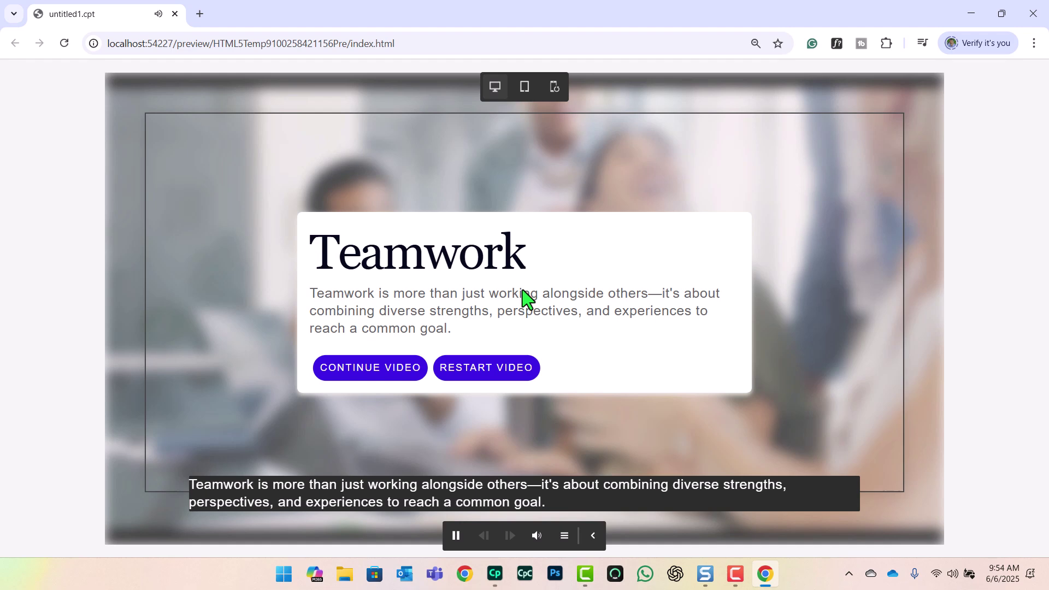
click(496, 375)
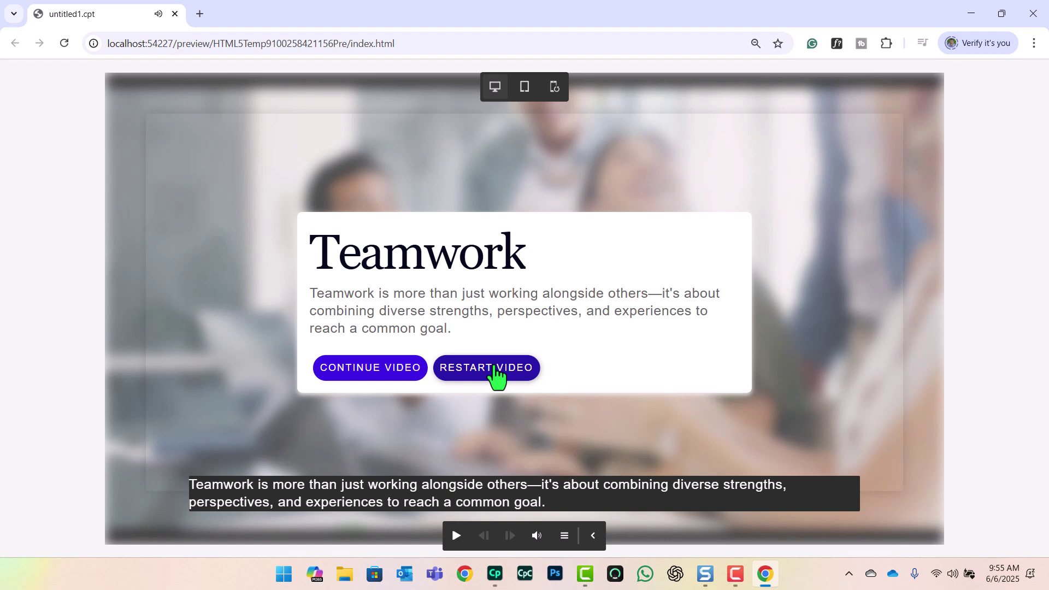
click(374, 374)
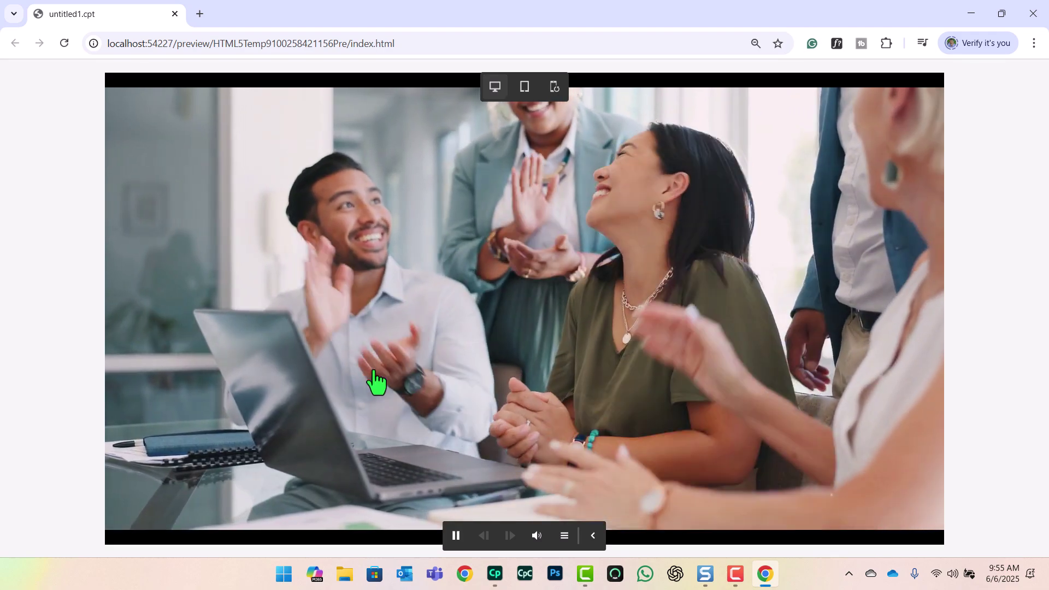